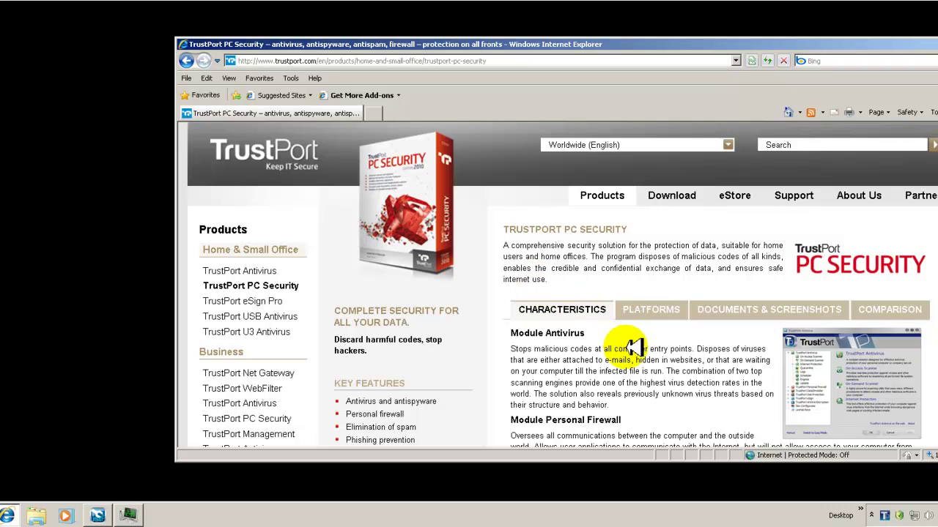
Read the module descriptions on the TrustPort PC Security product page, from Module Antivirus through Module Data Shredder
{"action": "scroll", "coordinate": [632, 347], "scroll_direction": "down", "scroll_amount": 3}
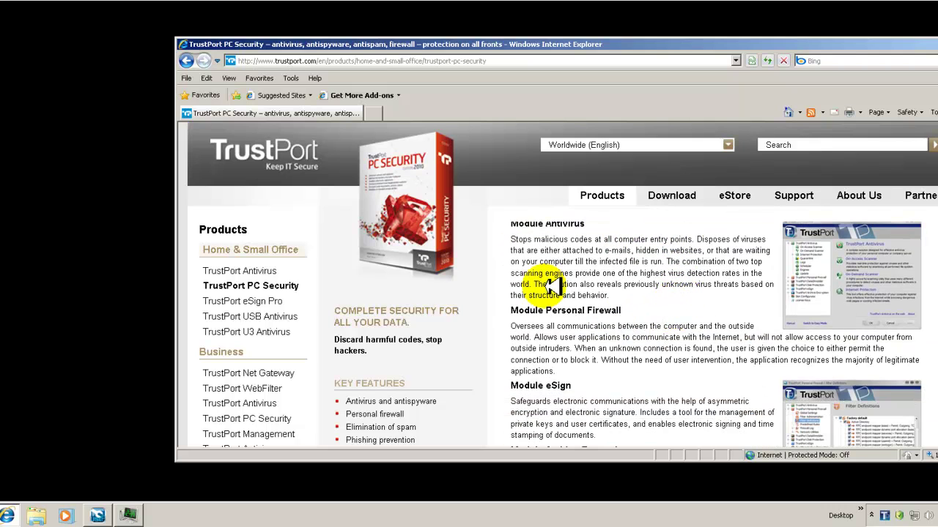
{"action": "scroll", "coordinate": [548, 286], "scroll_direction": "up", "scroll_amount": 2}
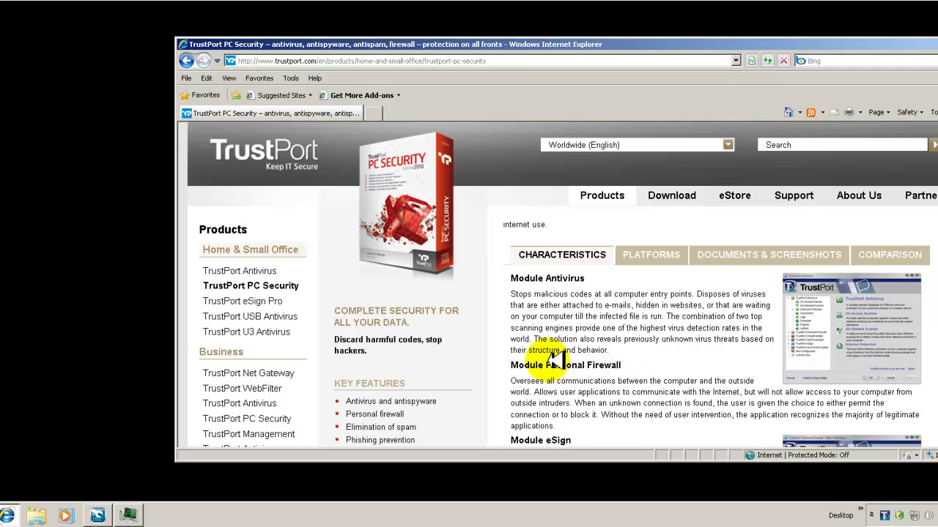
{"action": "scroll", "coordinate": [714, 340], "scroll_direction": "down", "scroll_amount": 2}
{"action": "scroll", "coordinate": [630, 330], "scroll_direction": "up", "scroll_amount": 2}
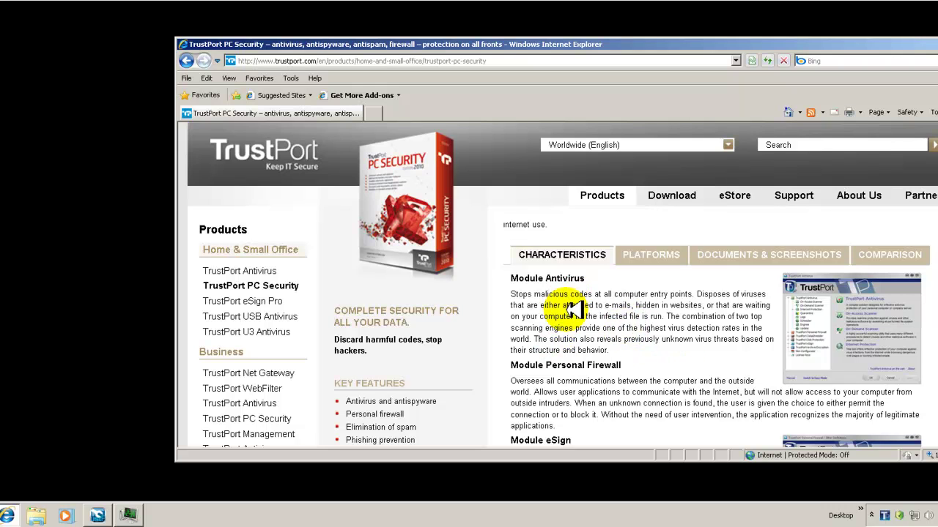
{"action": "scroll", "coordinate": [586, 300], "scroll_direction": "down", "scroll_amount": 2}
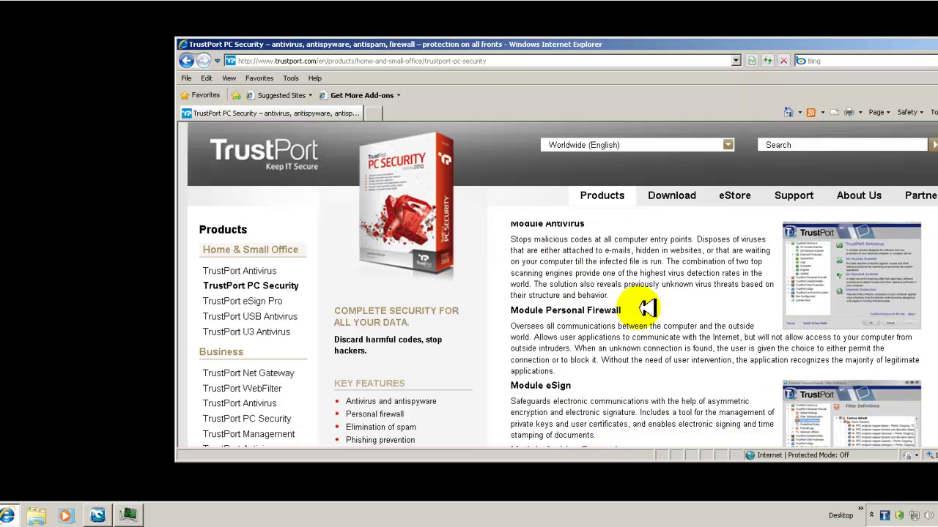
{"action": "scroll", "coordinate": [648, 308], "scroll_direction": "down", "scroll_amount": 2}
{"action": "scroll", "coordinate": [648, 308], "scroll_direction": "down", "scroll_amount": 2}
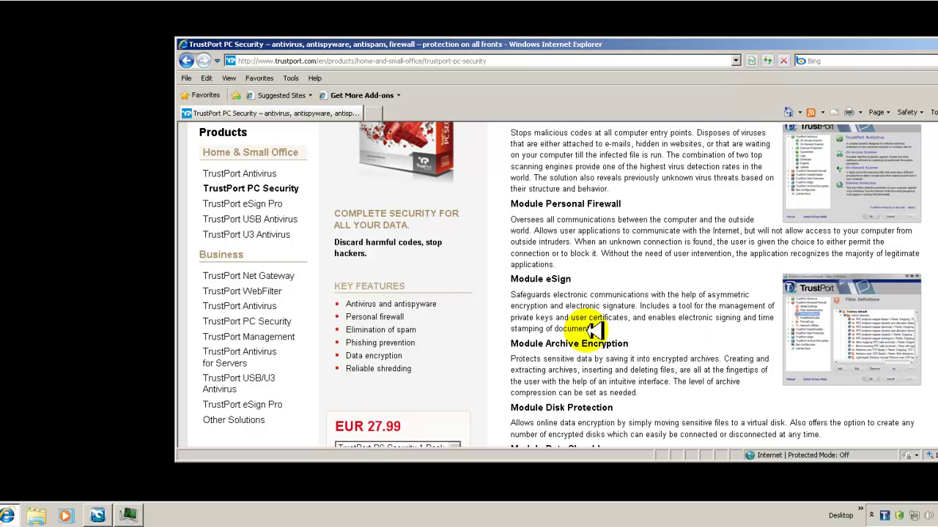
{"action": "scroll", "coordinate": [699, 327], "scroll_direction": "down", "scroll_amount": 1}
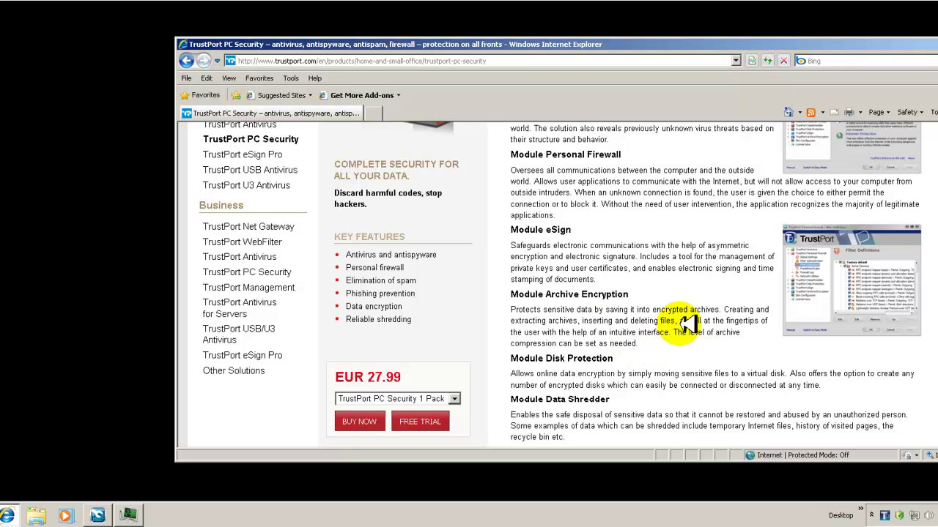
{"action": "scroll", "coordinate": [660, 318], "scroll_direction": "down", "scroll_amount": 1}
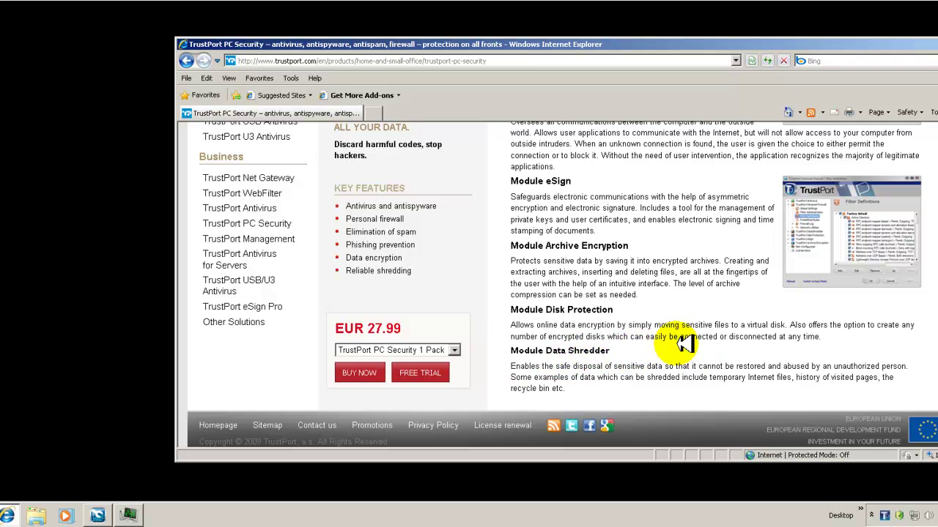
Review the product's Documents & Screenshots section, including the interface screenshots and the Appearance skin examples
{"action": "scroll", "coordinate": [685, 339], "scroll_direction": "up", "scroll_amount": 1}
{"action": "scroll", "coordinate": [702, 332], "scroll_direction": "up", "scroll_amount": 3}
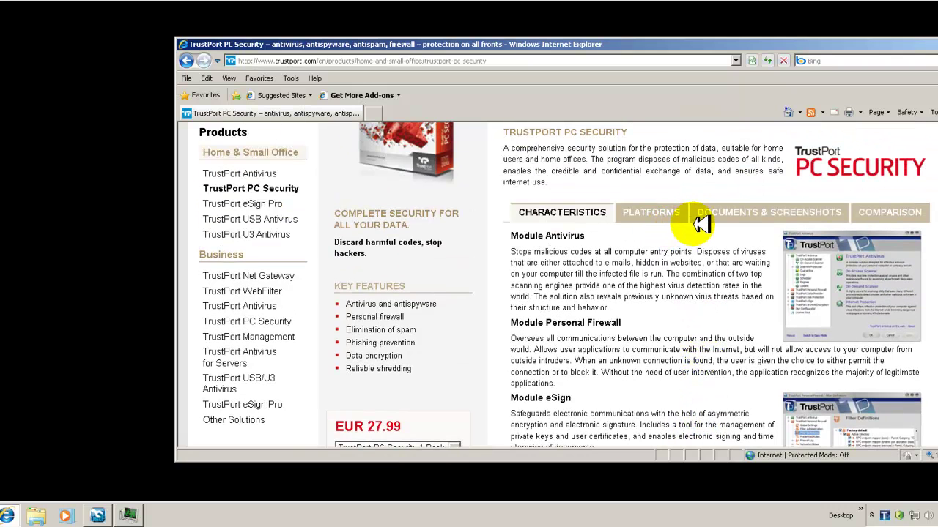
{"action": "left_click", "coordinate": [726, 225]}
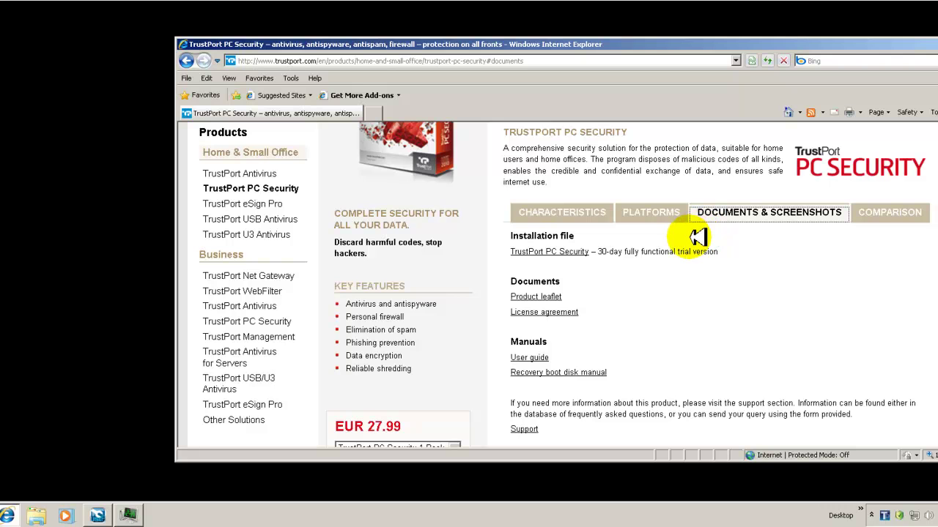
{"action": "scroll", "coordinate": [718, 279], "scroll_direction": "down", "scroll_amount": 3}
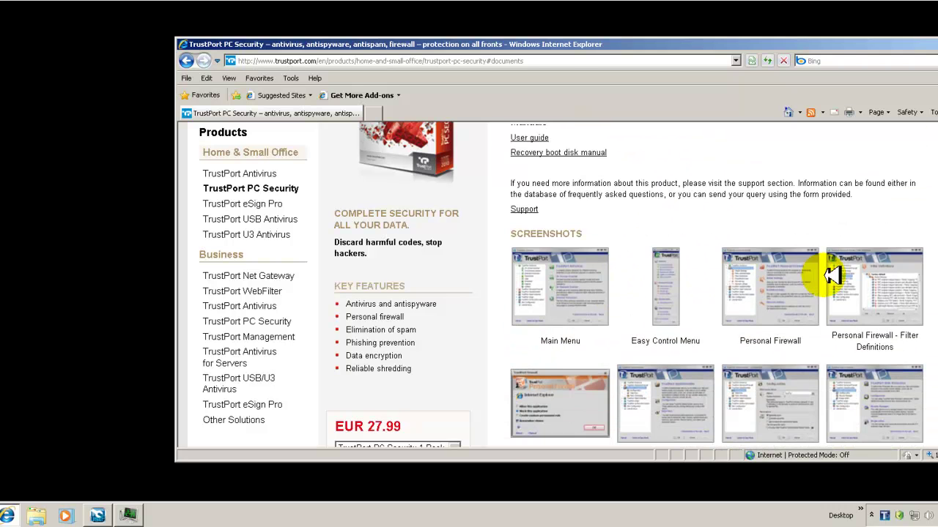
{"action": "scroll", "coordinate": [821, 274], "scroll_direction": "down", "scroll_amount": 2}
{"action": "scroll", "coordinate": [814, 275], "scroll_direction": "down", "scroll_amount": 3}
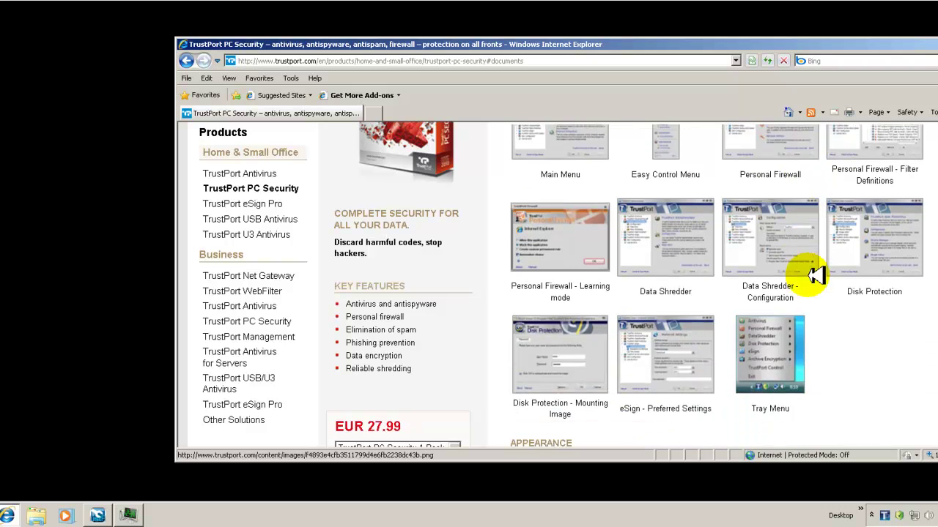
{"action": "scroll", "coordinate": [608, 304], "scroll_direction": "down", "scroll_amount": 2}
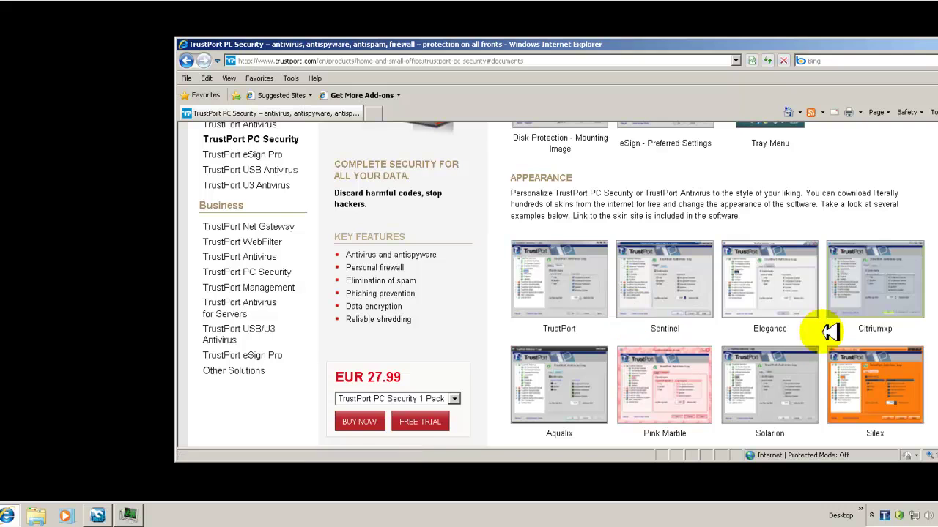
{"action": "scroll", "coordinate": [826, 334], "scroll_direction": "down", "scroll_amount": 1}
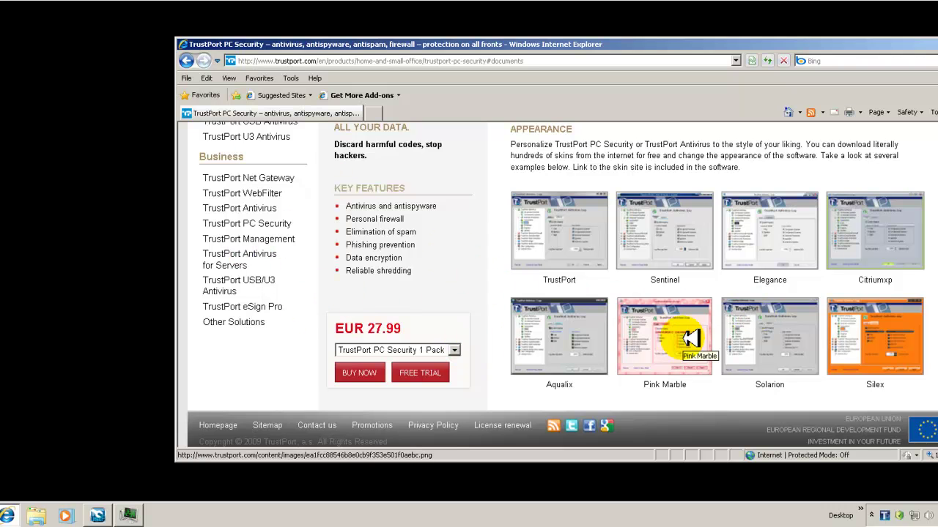
{"action": "scroll", "coordinate": [737, 293], "scroll_direction": "up", "scroll_amount": 5}
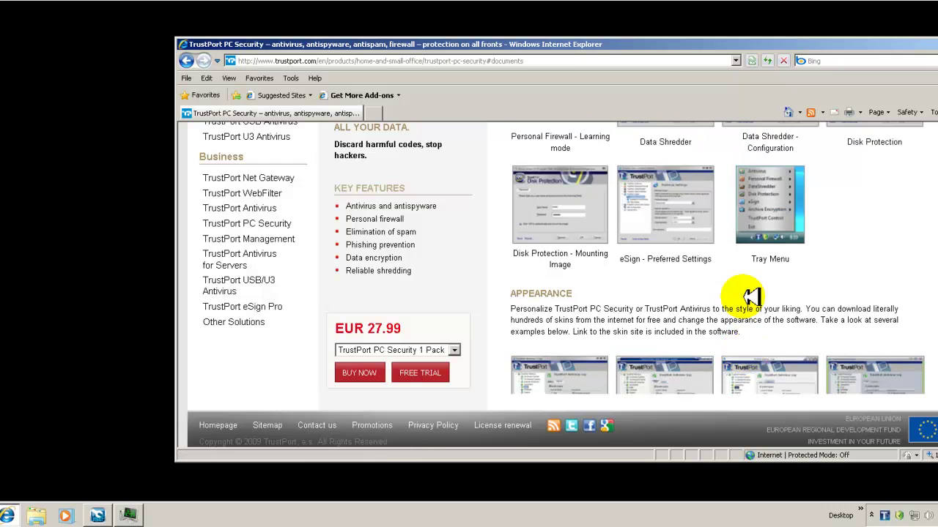
{"action": "scroll", "coordinate": [743, 293], "scroll_direction": "up", "scroll_amount": 10}
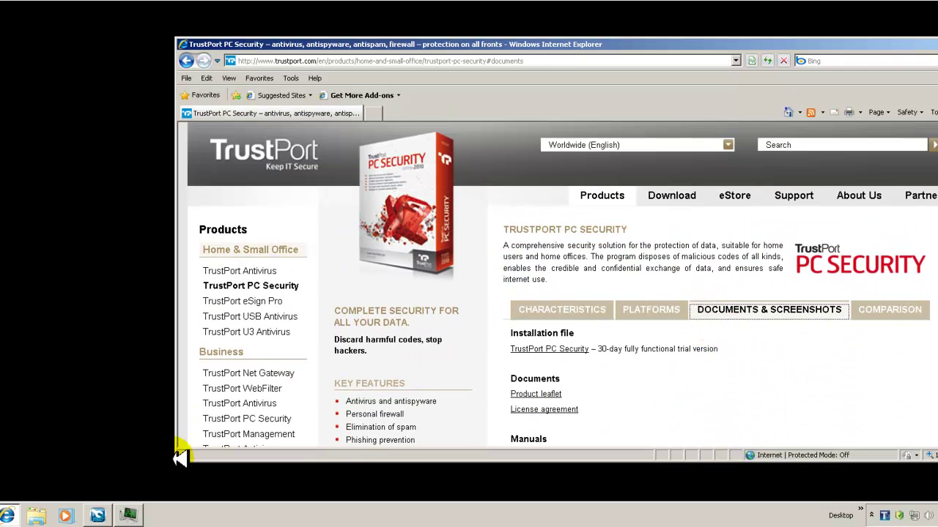
Check the general file properties of the TrustPort_PC_Security_5.1.0.4225 installer with the browser minimized, and close the dialog
{"action": "mouse_move", "coordinate": [99, 515]}
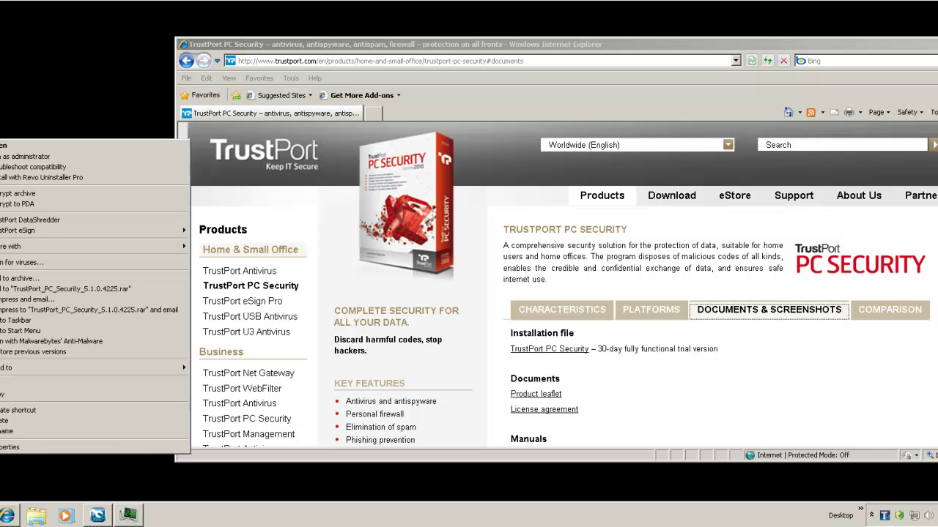
{"action": "left_click", "coordinate": [42, 444]}
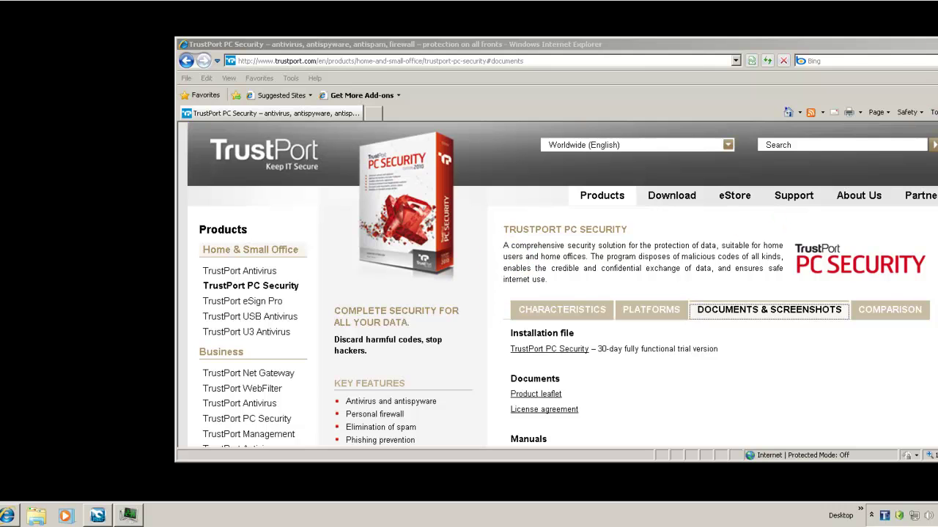
{"action": "left_click", "coordinate": [936, 45]}
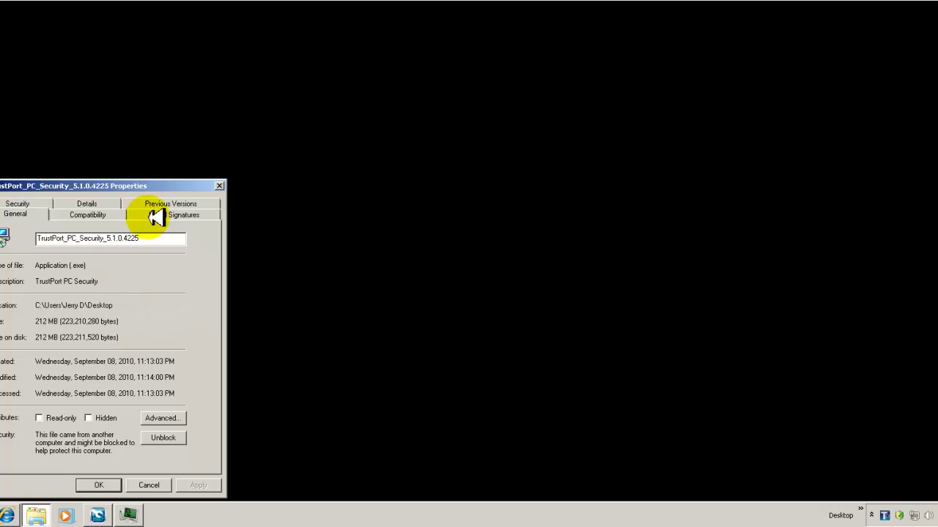
{"action": "left_click_drag", "start_coordinate": [163, 186], "coordinate": [253, 159]}
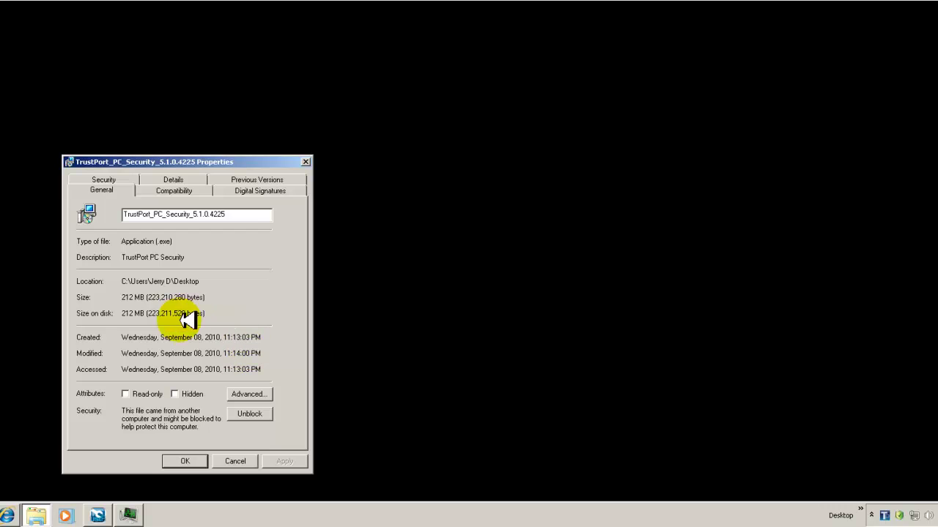
{"action": "left_click", "coordinate": [187, 460]}
Bring up the TrustPort Control window and expand it to show the antivirus and firewall statistics
{"action": "left_click", "coordinate": [97, 515]}
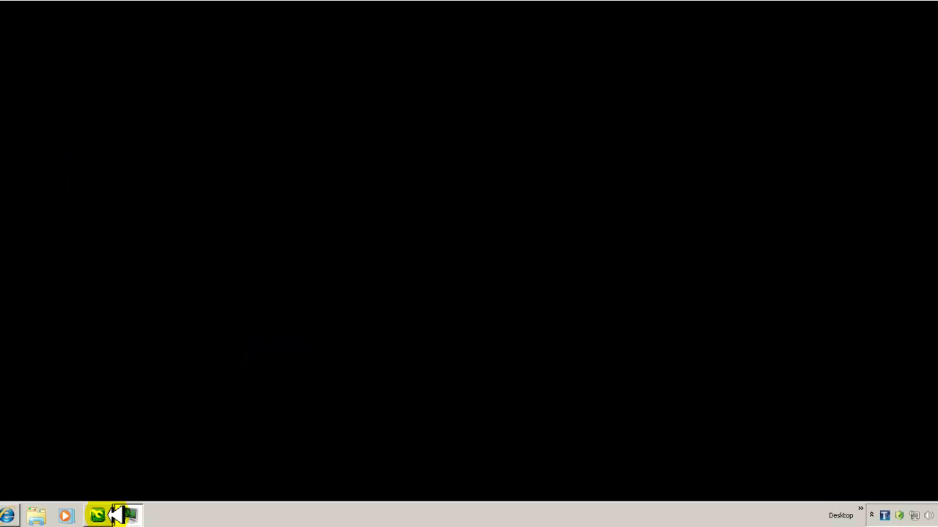
{"action": "left_click", "coordinate": [103, 85]}
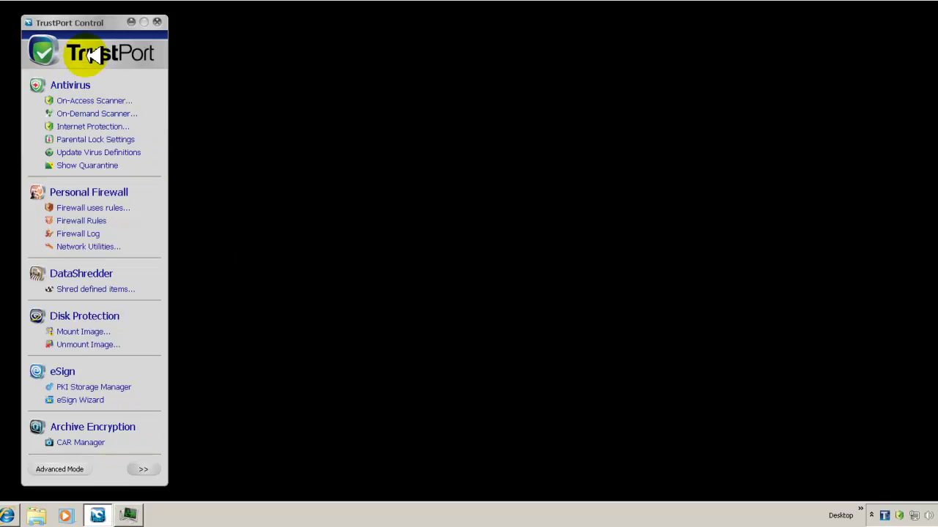
{"action": "left_click_drag", "start_coordinate": [81, 20], "coordinate": [151, 18]}
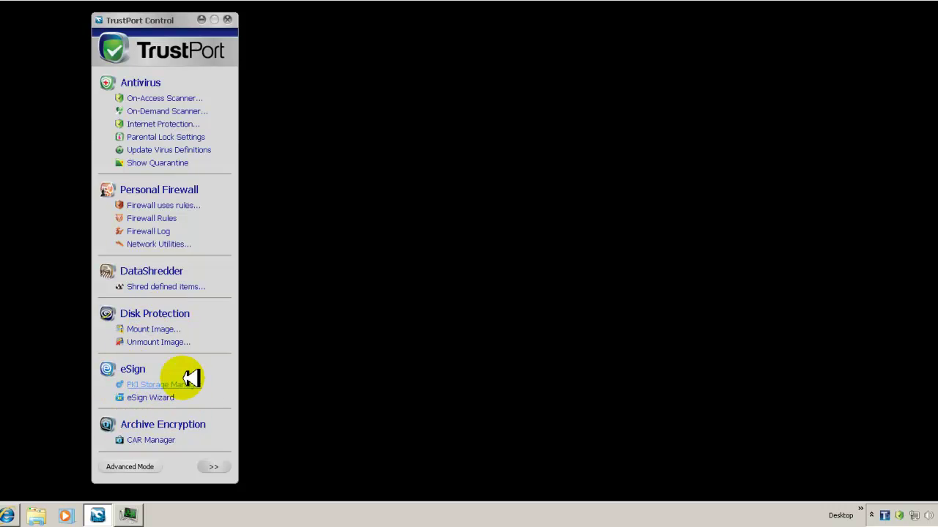
{"action": "left_click", "coordinate": [156, 386]}
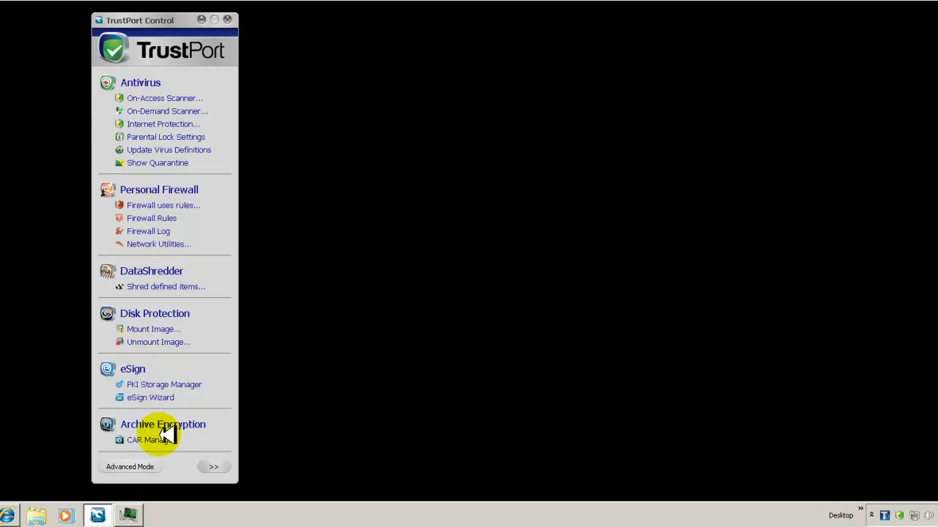
{"action": "left_click", "coordinate": [218, 467]}
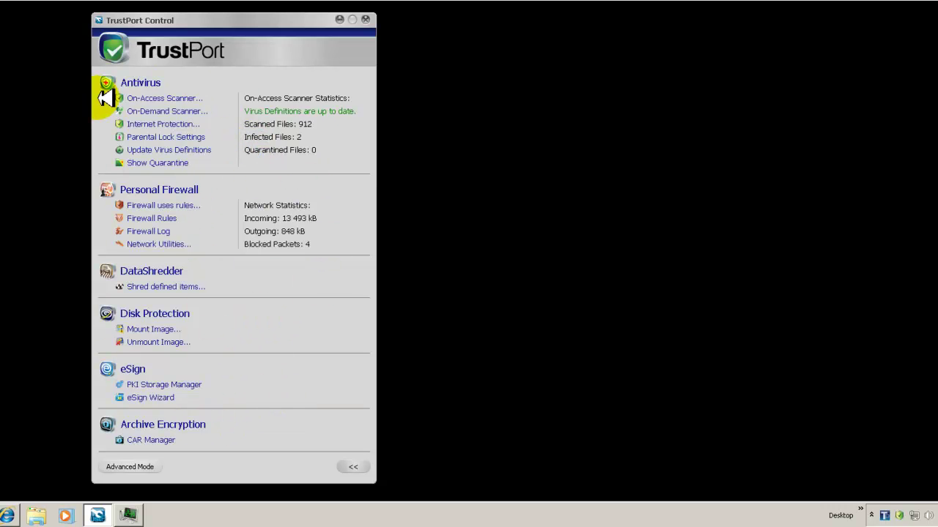
Switch TrustPort Control to Advanced Mode and reposition the TrustPort Antivirus window on the desktop
{"action": "left_click", "coordinate": [147, 467]}
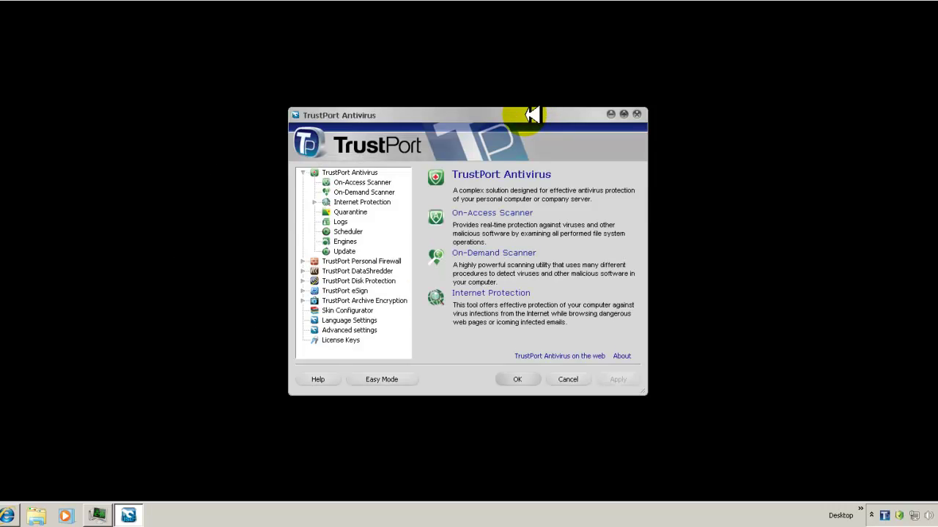
{"action": "left_click_drag", "start_coordinate": [532, 115], "coordinate": [295, 106]}
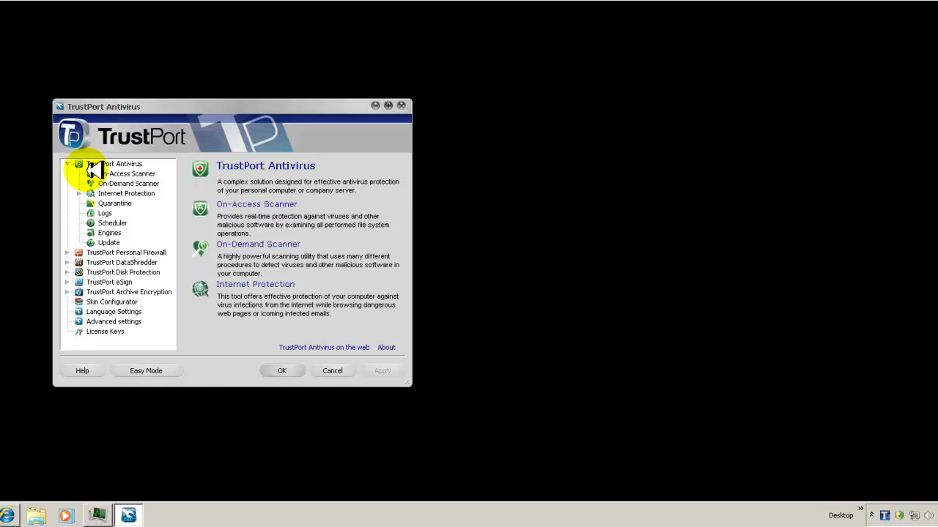
{"action": "left_click_drag", "start_coordinate": [236, 102], "coordinate": [312, 139]}
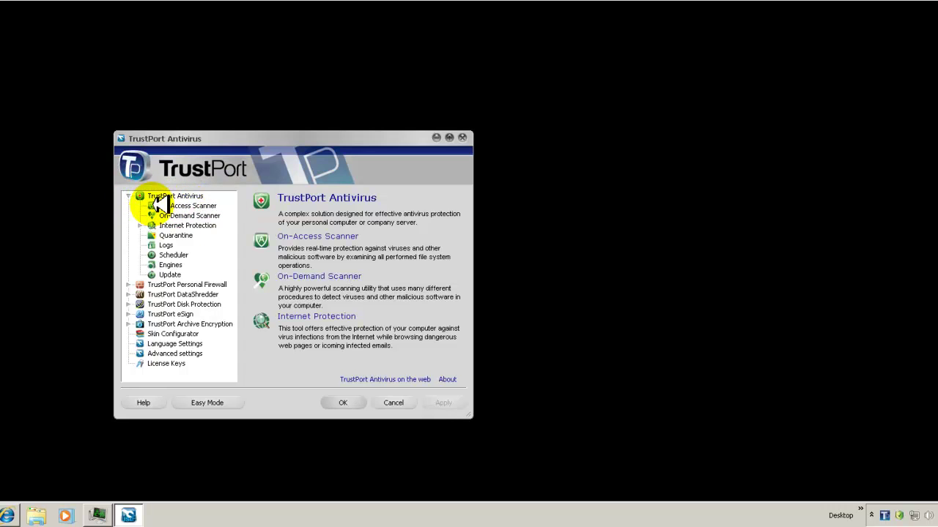
Review the On-Access Scanner's general settings and options, and view the On-Demand Scanner settings
{"action": "left_click", "coordinate": [185, 206]}
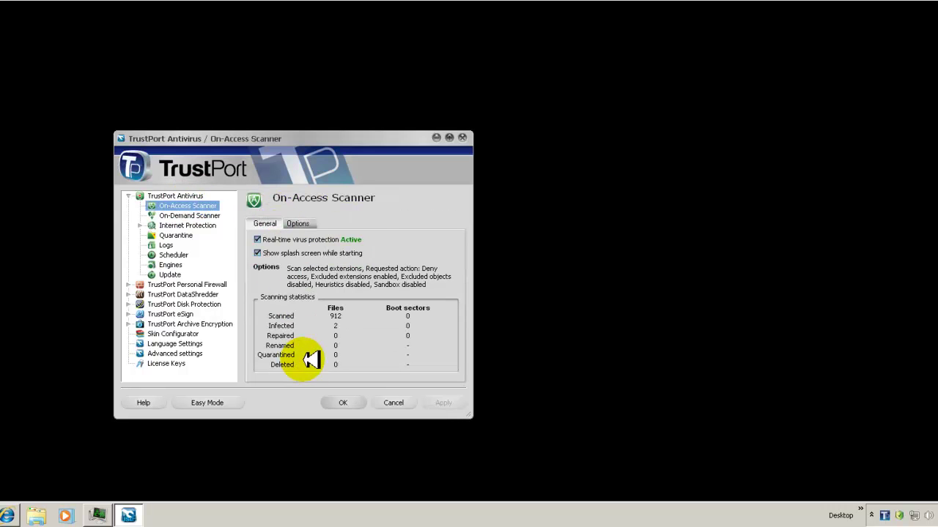
{"action": "left_click", "coordinate": [308, 224]}
{"action": "left_click", "coordinate": [258, 225]}
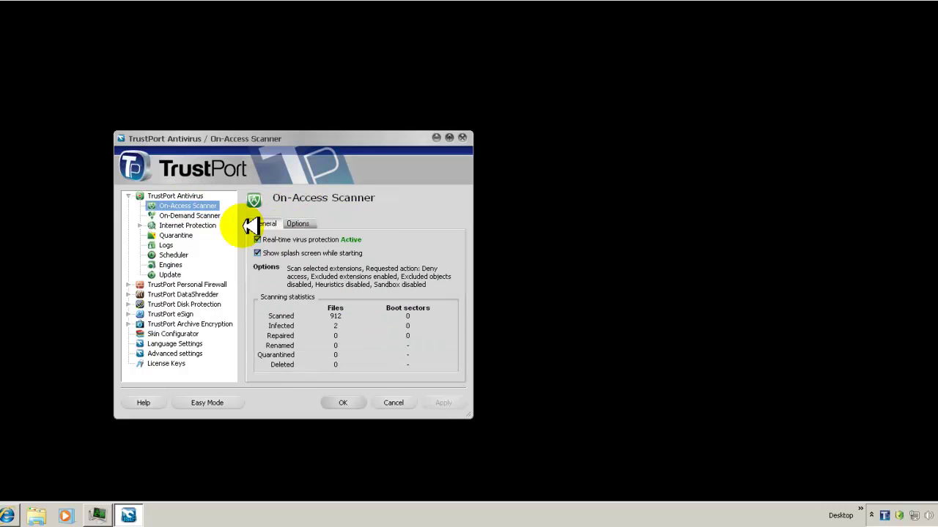
{"action": "left_click", "coordinate": [198, 214]}
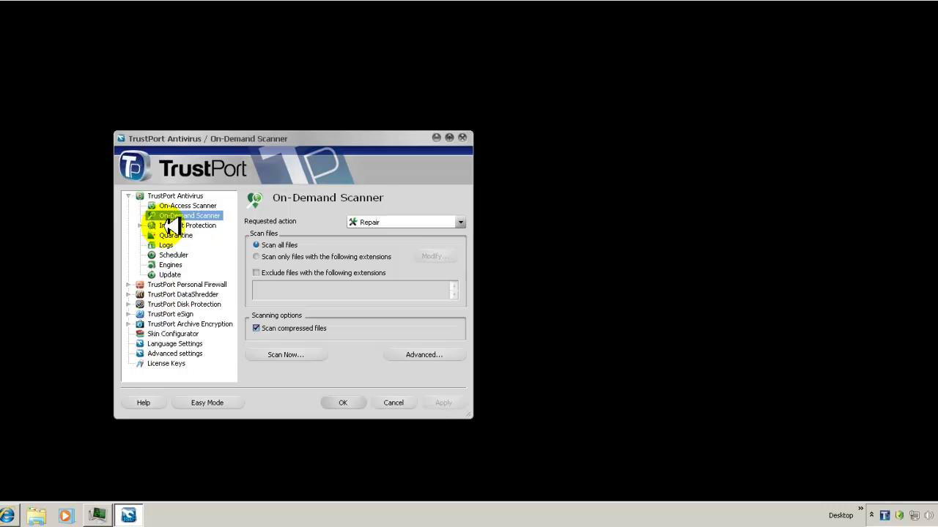
Inspect the general and advanced Internet Protection settings and view the Mail Antivirus settings of the E-mail Scanner
{"action": "left_click", "coordinate": [142, 226]}
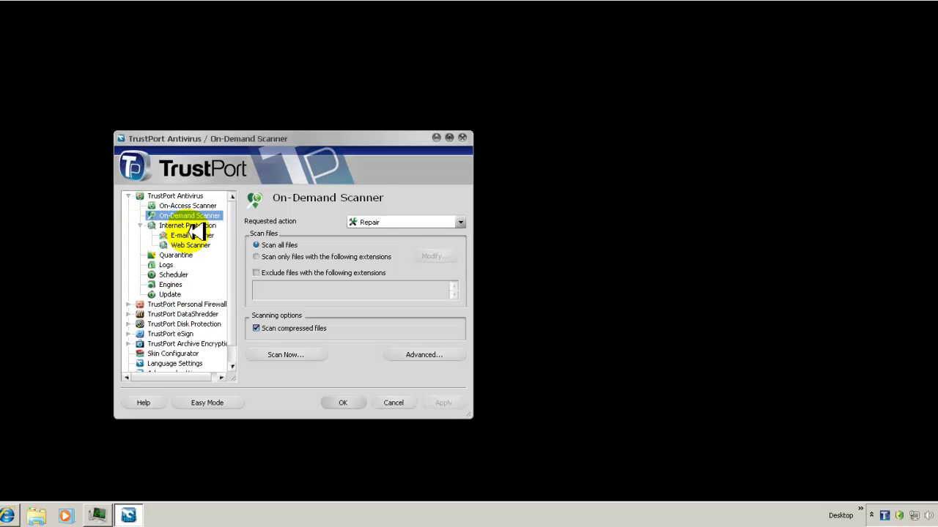
{"action": "left_click", "coordinate": [189, 225]}
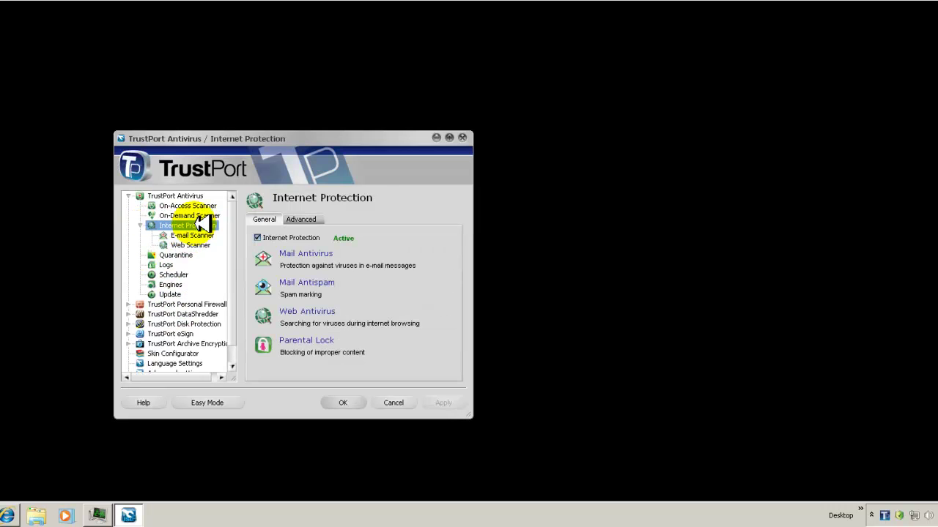
{"action": "left_click", "coordinate": [302, 218]}
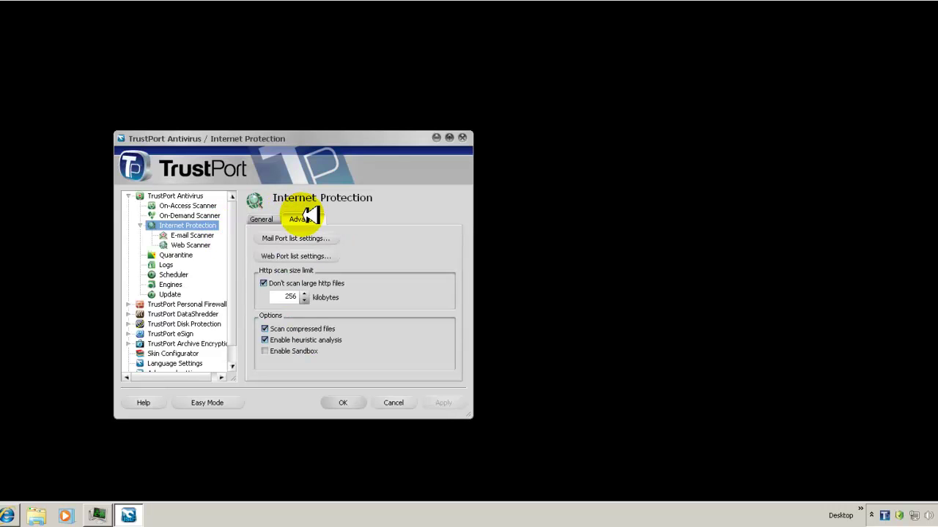
{"action": "left_click", "coordinate": [263, 219]}
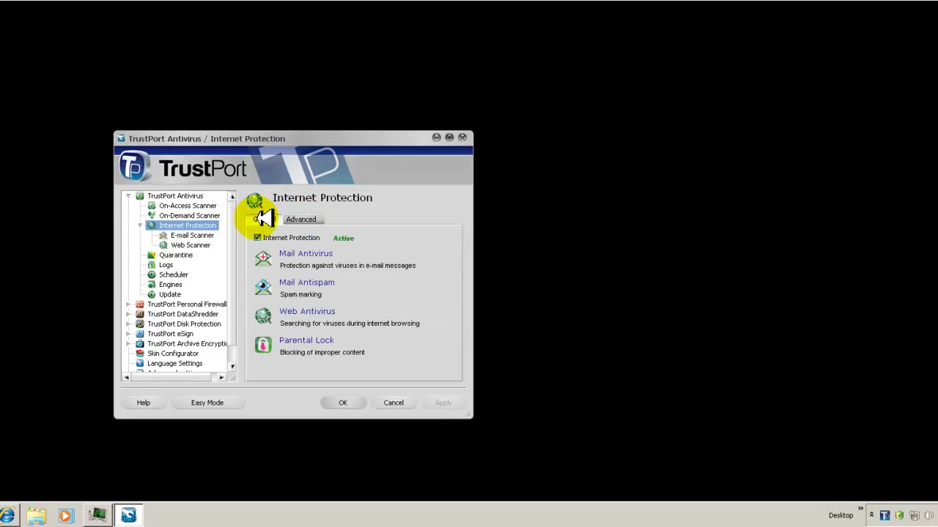
{"action": "left_click", "coordinate": [326, 254]}
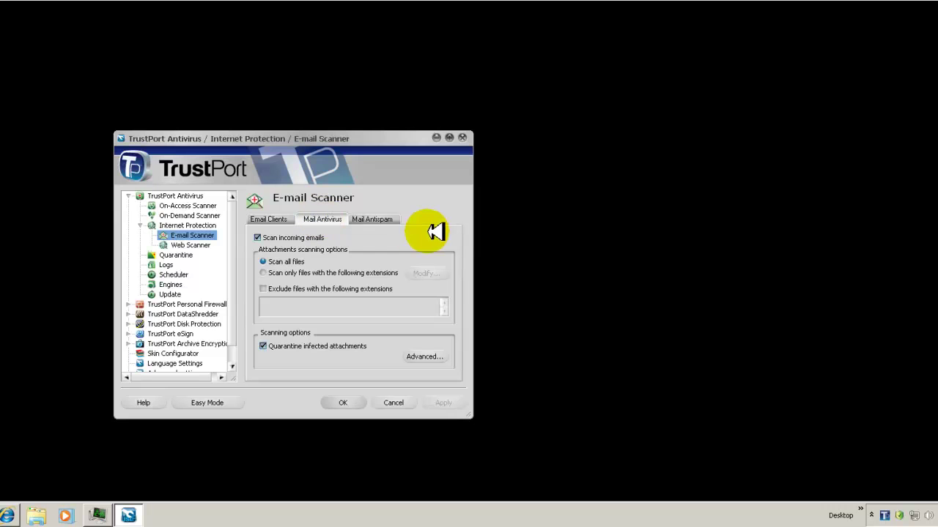
View the E-mail Scanner's Mail Antispam settings, the Web Scanner settings and the Quarantine page
{"action": "left_click", "coordinate": [369, 217]}
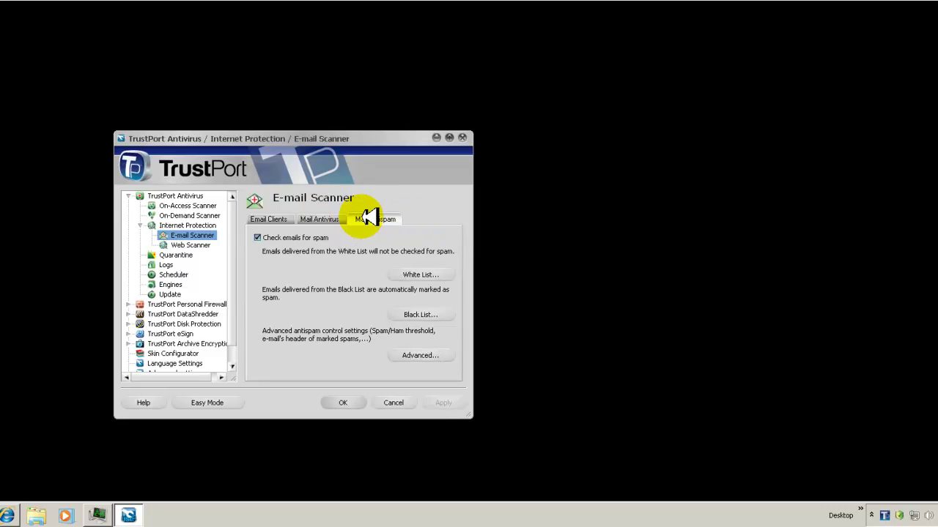
{"action": "left_click", "coordinate": [196, 244]}
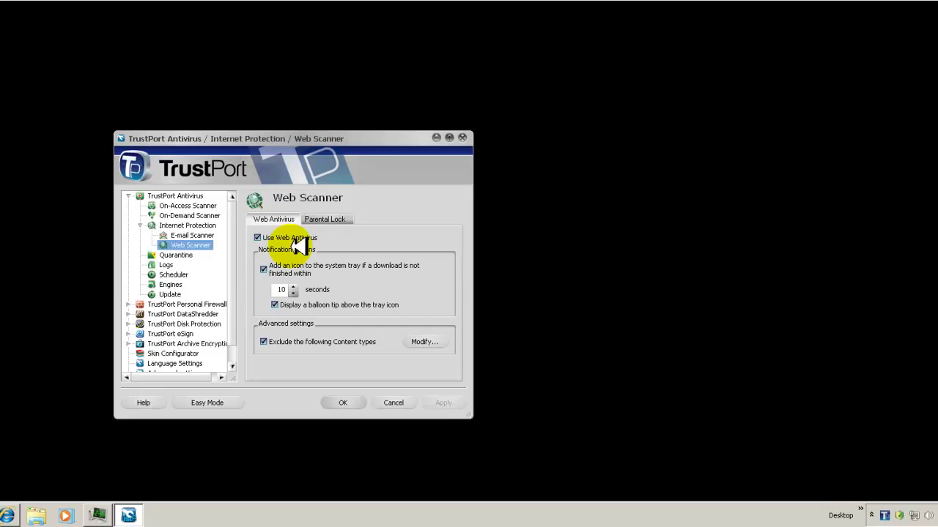
{"action": "left_click", "coordinate": [174, 255]}
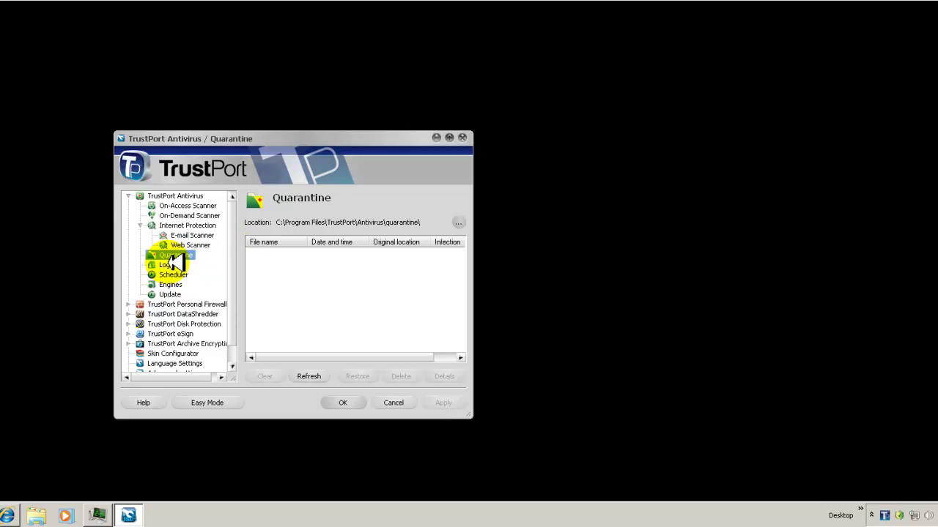
View the antivirus log page and its available logging sources, and look at the Scheduler's task list
{"action": "left_click", "coordinate": [174, 265]}
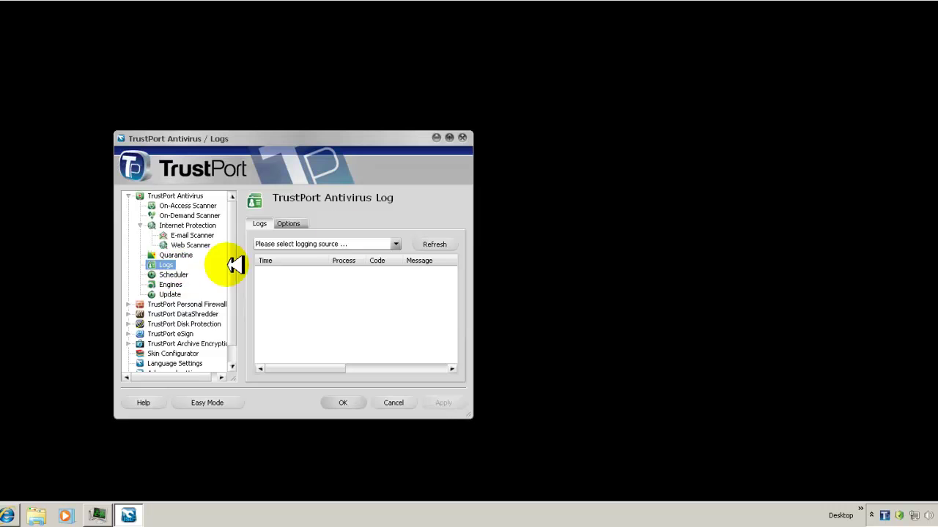
{"action": "left_click", "coordinate": [403, 246]}
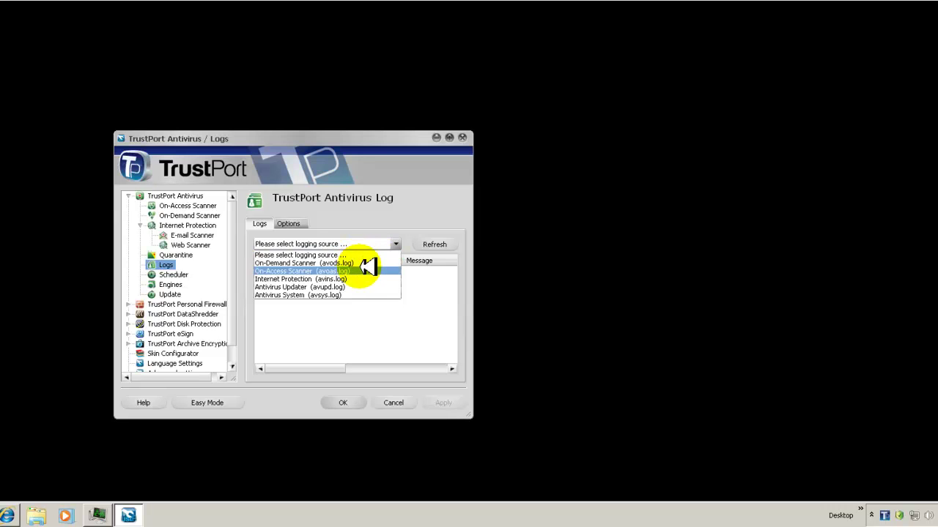
{"action": "left_click", "coordinate": [365, 319]}
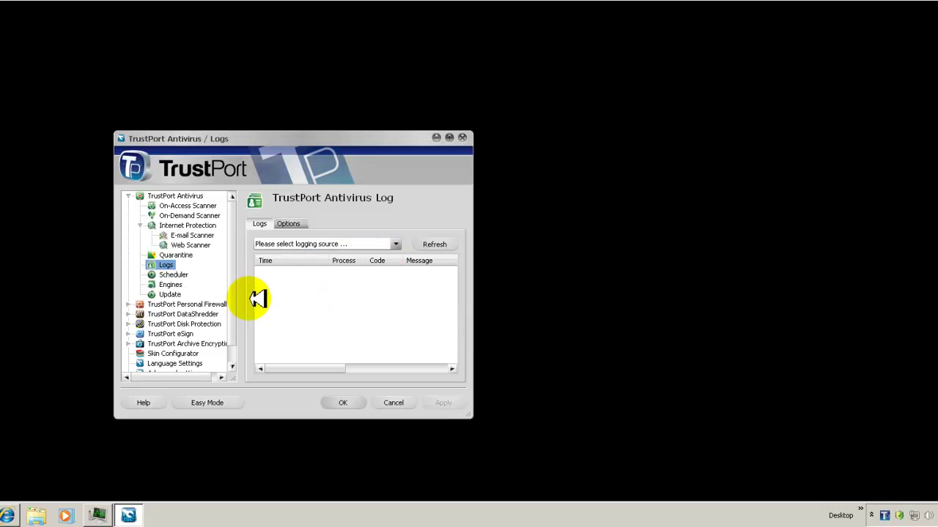
{"action": "left_click", "coordinate": [172, 275]}
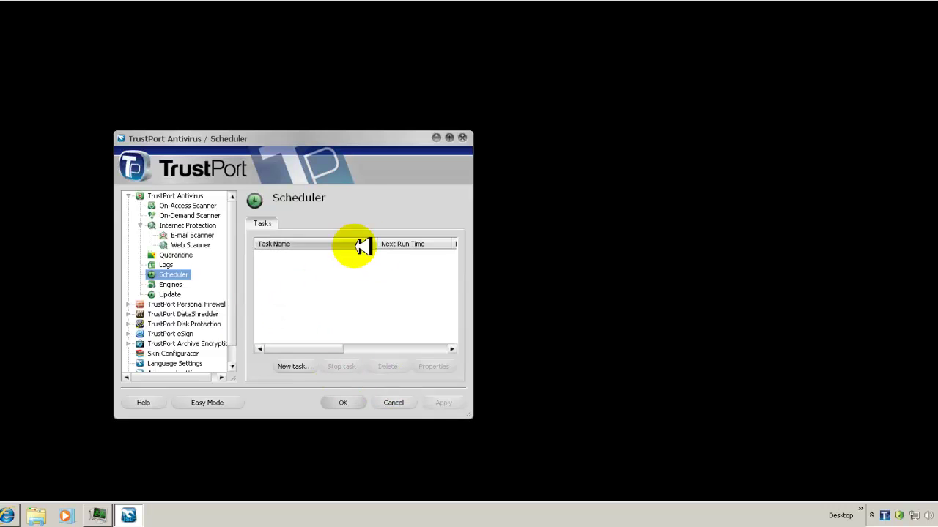
Show the Engines settings, widening the window and the protection columns to read the BitDefender and Avg details
{"action": "left_click", "coordinate": [175, 284]}
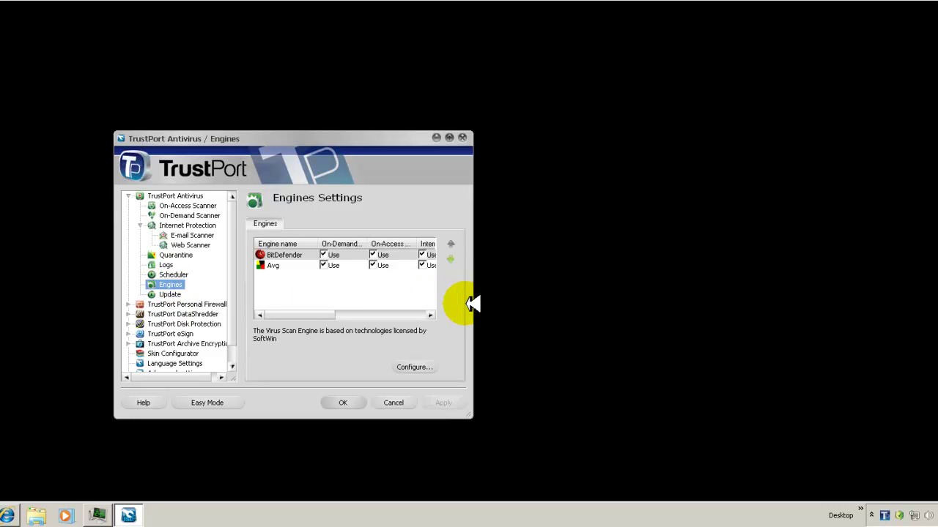
{"action": "left_click_drag", "start_coordinate": [491, 298], "coordinate": [711, 279]}
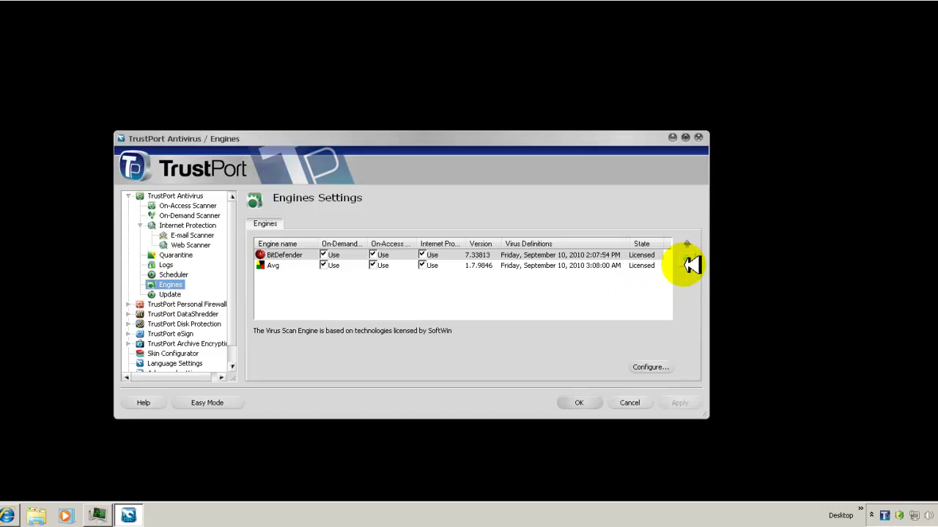
{"action": "left_click", "coordinate": [293, 253]}
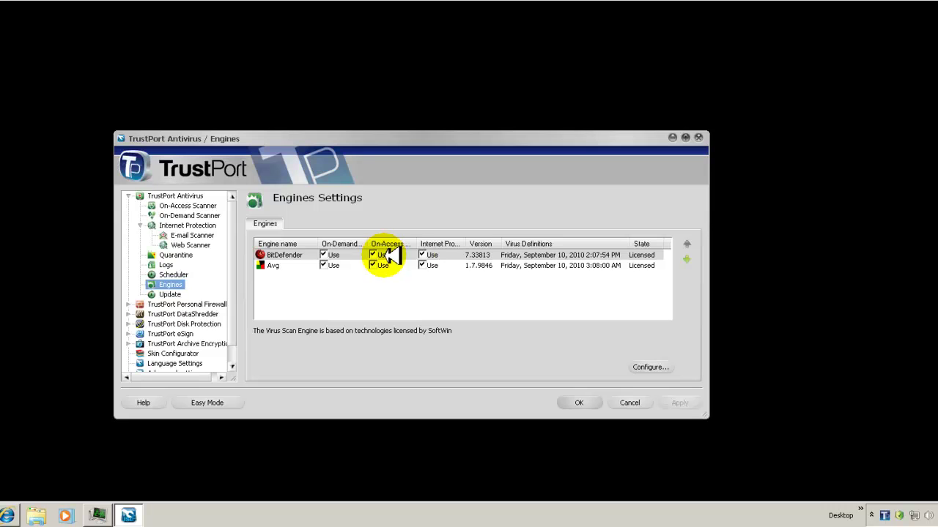
{"action": "left_click_drag", "start_coordinate": [473, 239], "coordinate": [495, 242]}
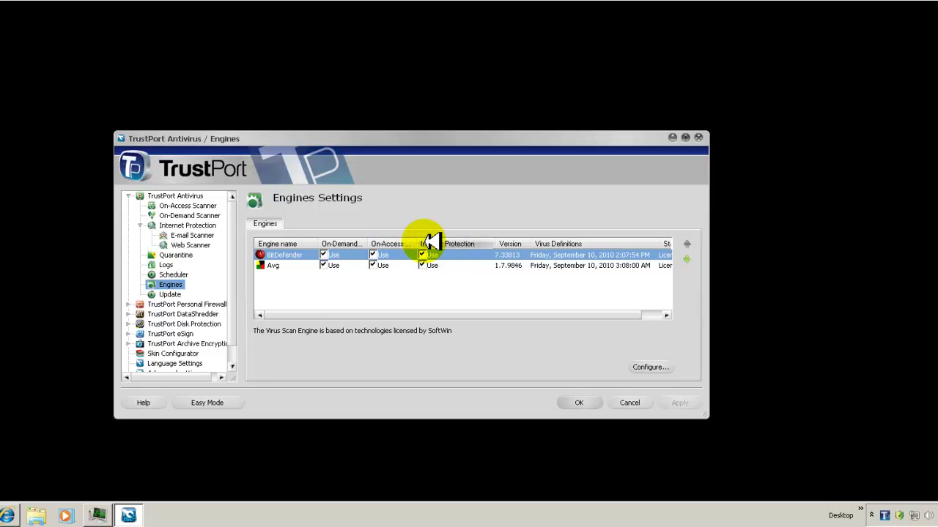
{"action": "left_click_drag", "start_coordinate": [437, 243], "coordinate": [430, 243]}
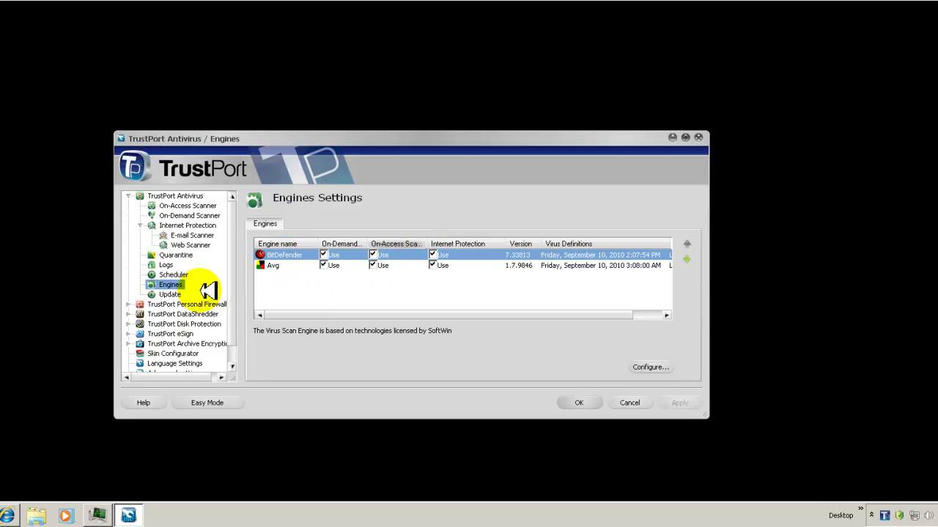
Try to set the automatic engines update to run every 1 hour, and apply the schedule
{"action": "left_click", "coordinate": [167, 294]}
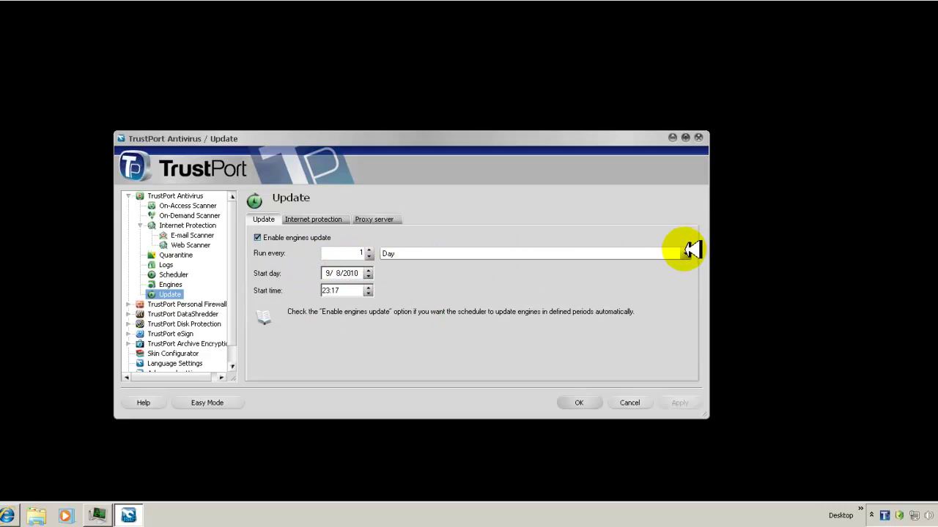
{"action": "left_click", "coordinate": [686, 253]}
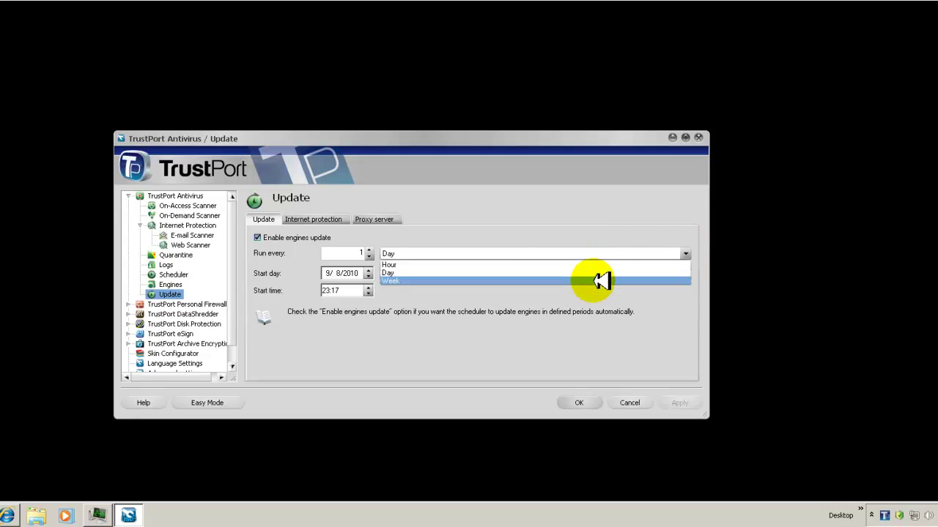
{"action": "left_click", "coordinate": [517, 264]}
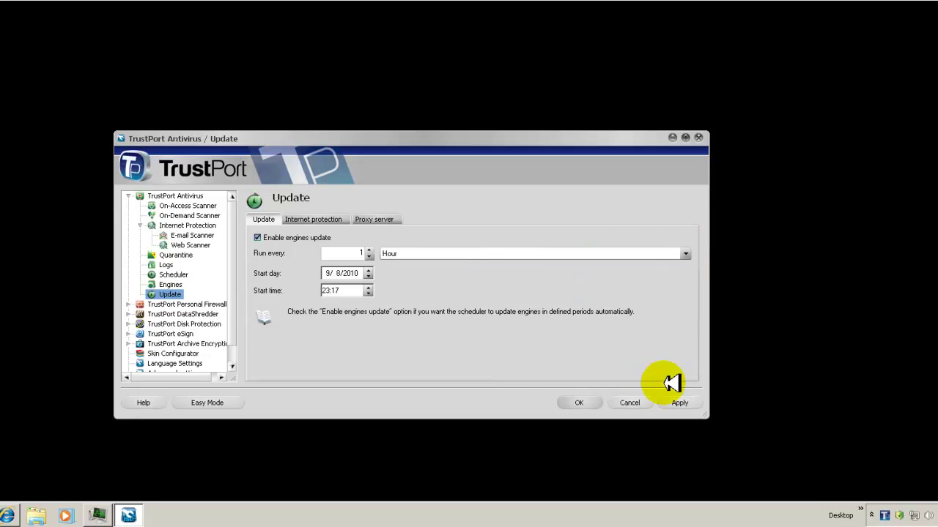
{"action": "left_click", "coordinate": [680, 404]}
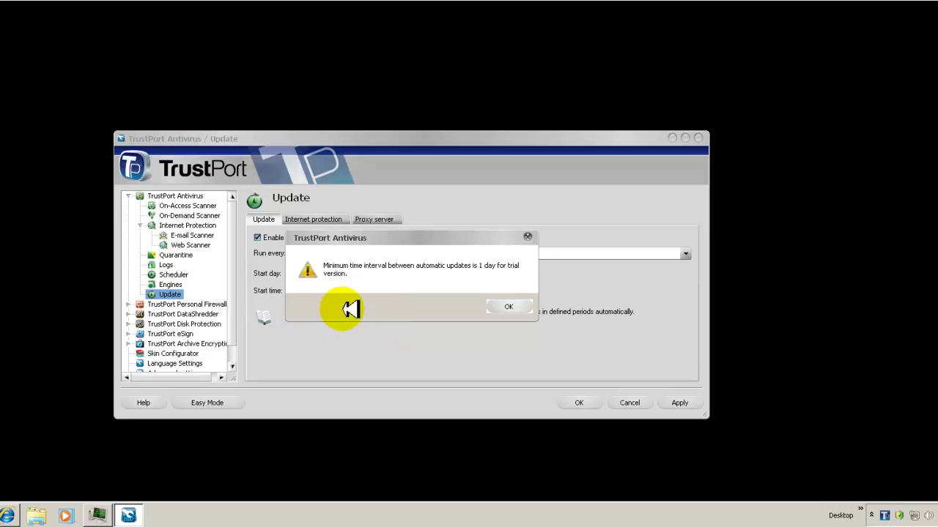
{"action": "left_click", "coordinate": [509, 307]}
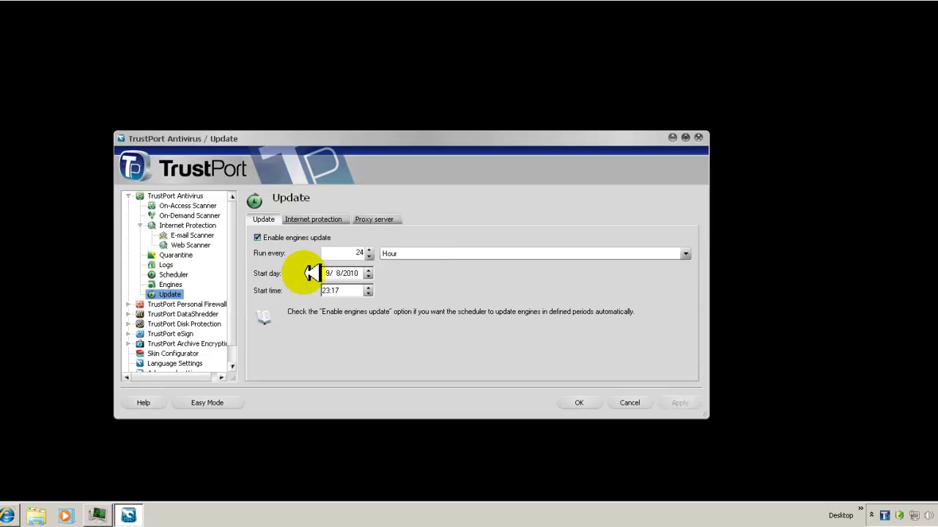
Expand TrustPort Personal Firewall and examine its Global Settings, leaving the protection level at Use firewall rules
{"action": "left_click", "coordinate": [185, 304]}
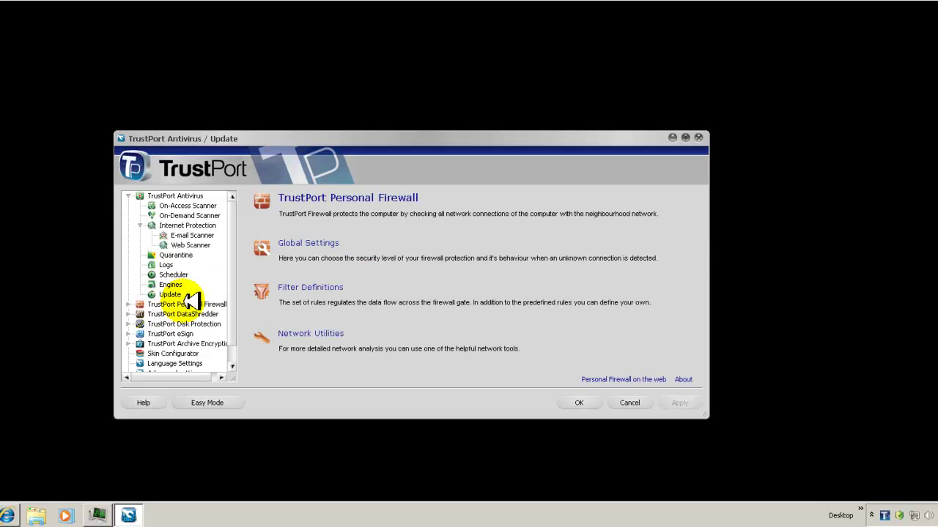
{"action": "left_click", "coordinate": [129, 304]}
{"action": "scroll", "coordinate": [168, 263], "scroll_direction": "down", "scroll_amount": 3}
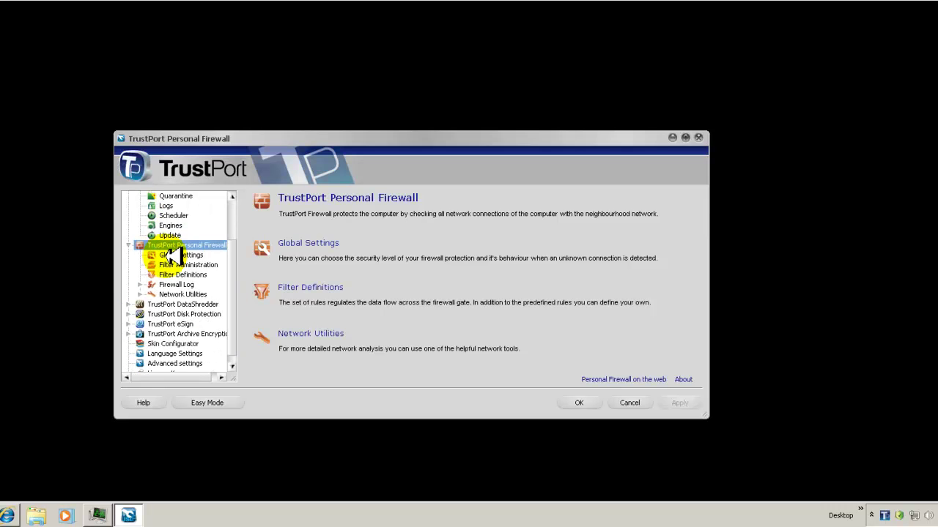
{"action": "left_click", "coordinate": [187, 245]}
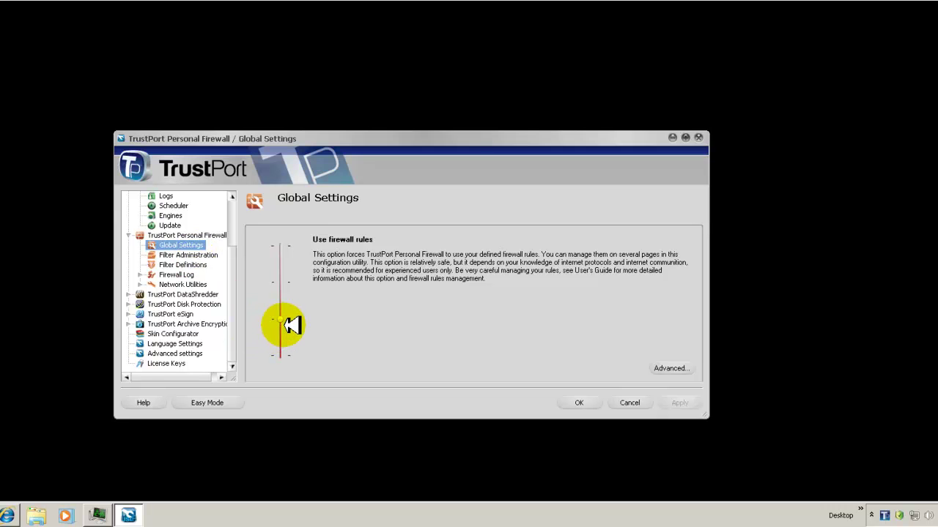
{"action": "left_click_drag", "start_coordinate": [287, 297], "coordinate": [285, 322]}
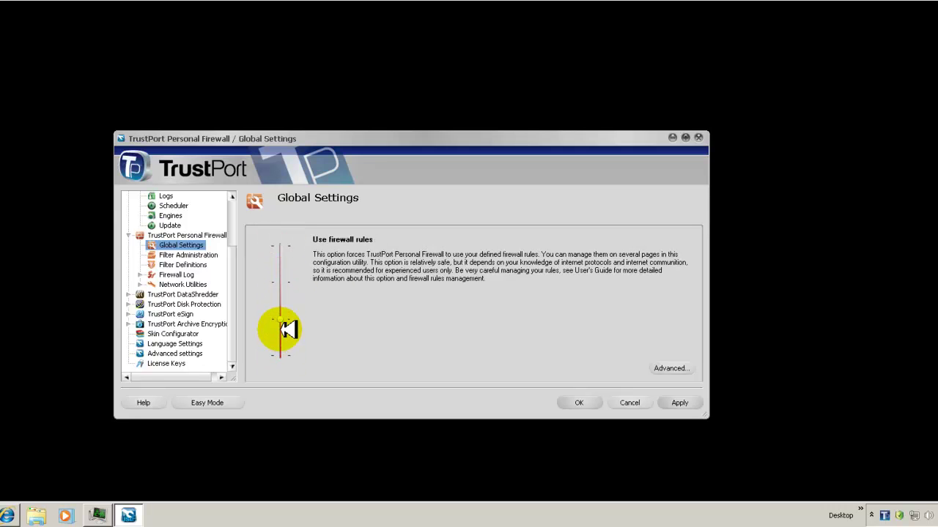
View the Personal Firewall's Filter Administration, Filter Definitions and Firewall Log settings
{"action": "left_click", "coordinate": [199, 255]}
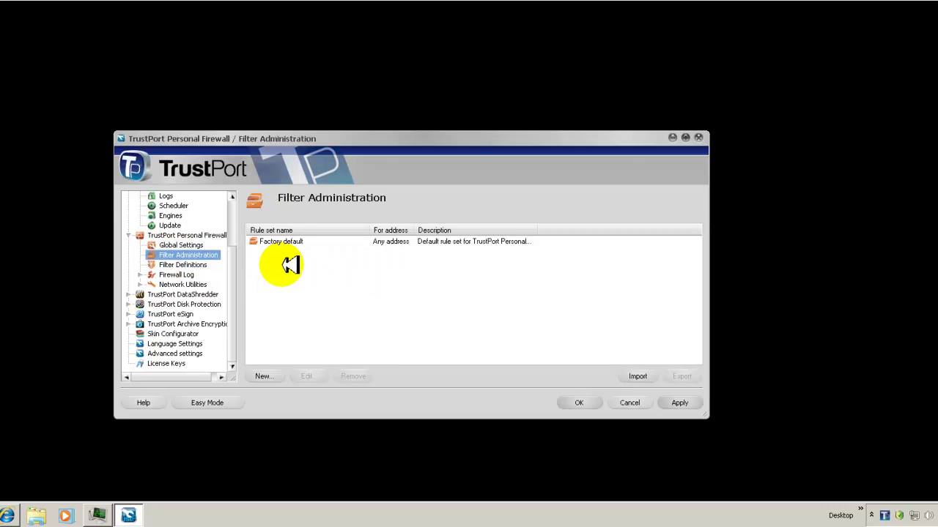
{"action": "left_click", "coordinate": [187, 266]}
{"action": "left_click", "coordinate": [192, 276]}
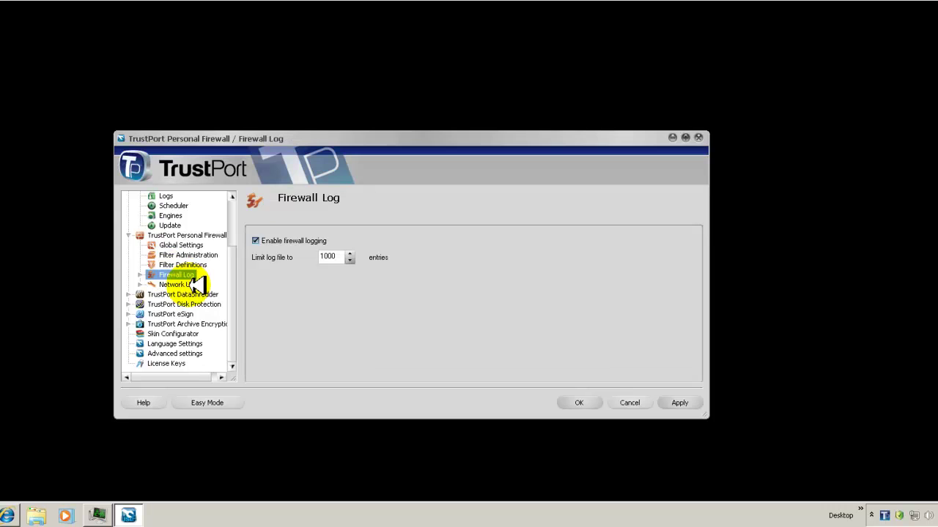
View the firewall's Network Utilities overview and list the tools under Firewall Log and Network Utilities
{"action": "left_click", "coordinate": [182, 284]}
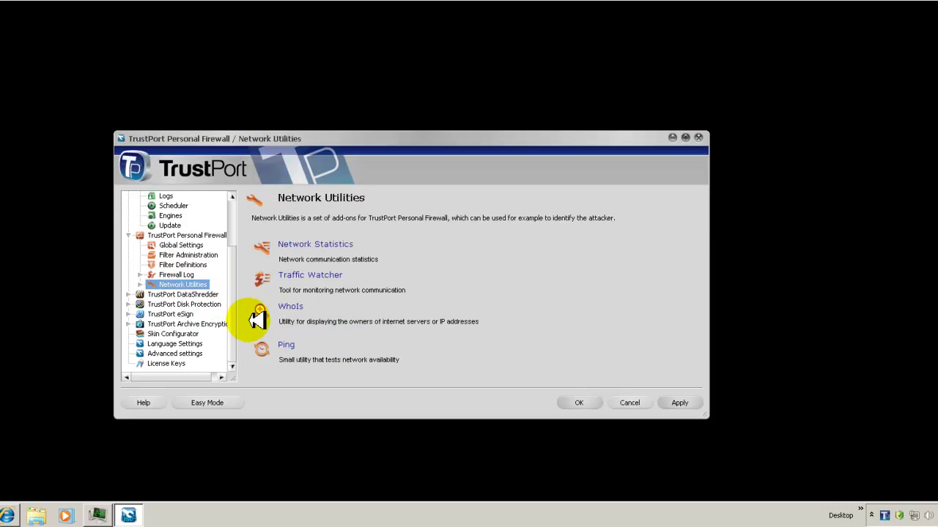
{"action": "left_click", "coordinate": [140, 275]}
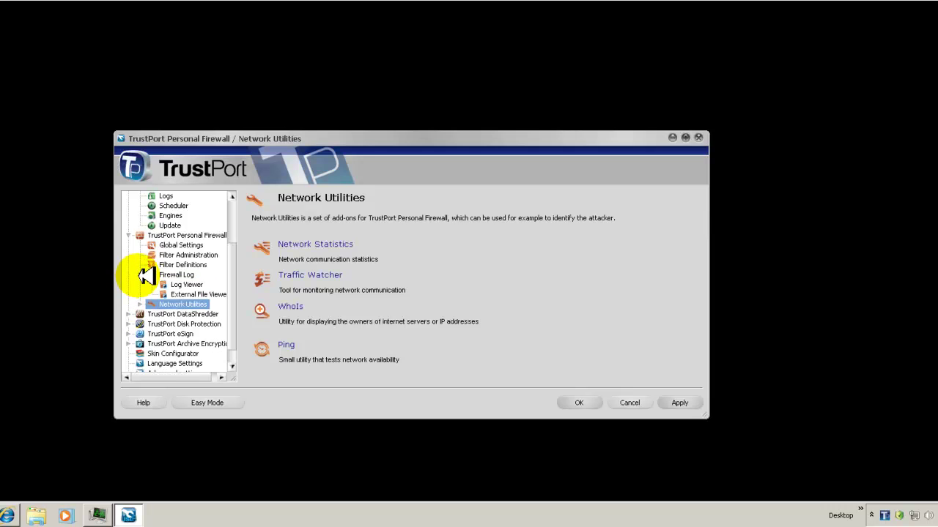
{"action": "left_click", "coordinate": [142, 303]}
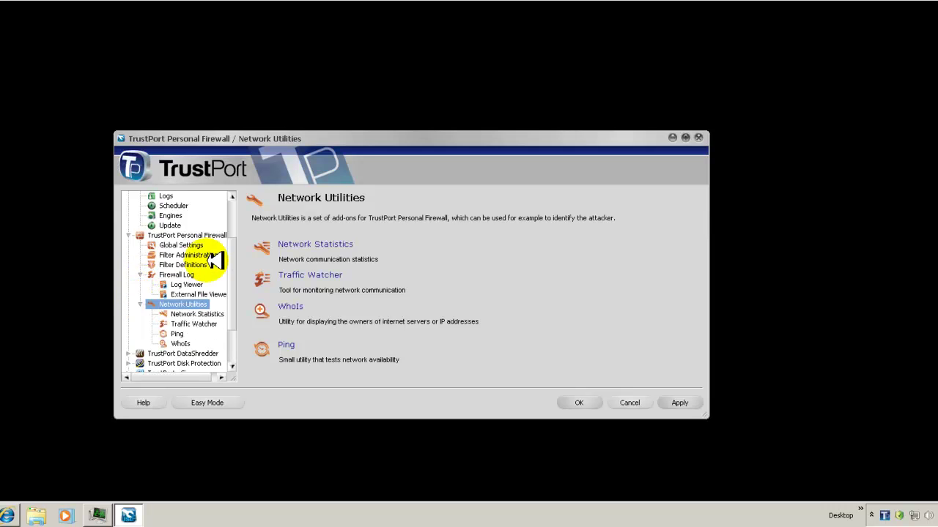
{"action": "scroll", "coordinate": [211, 260], "scroll_direction": "down", "scroll_amount": 2}
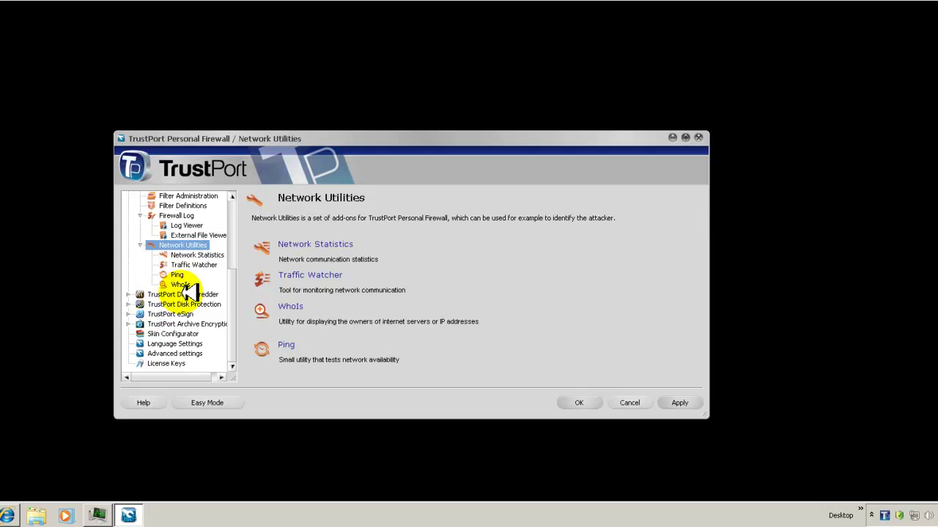
Expand TrustPort DataShredder and view its wiping Configuration and the Wipe Now item selection
{"action": "left_click", "coordinate": [132, 293]}
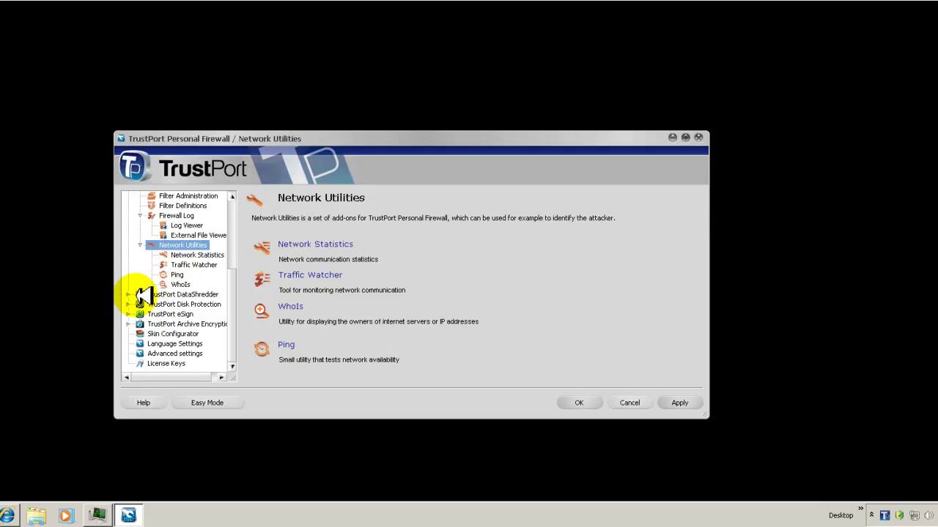
{"action": "left_click", "coordinate": [180, 304]}
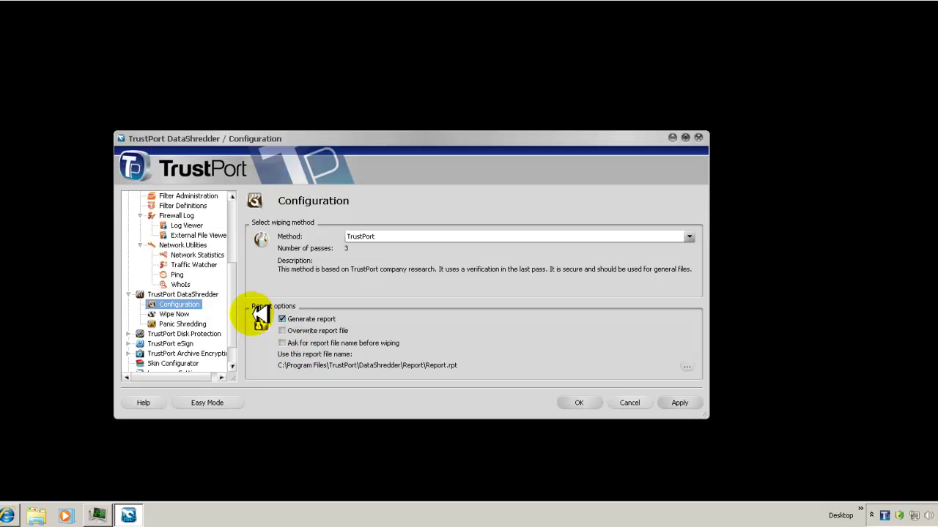
{"action": "left_click", "coordinate": [175, 315]}
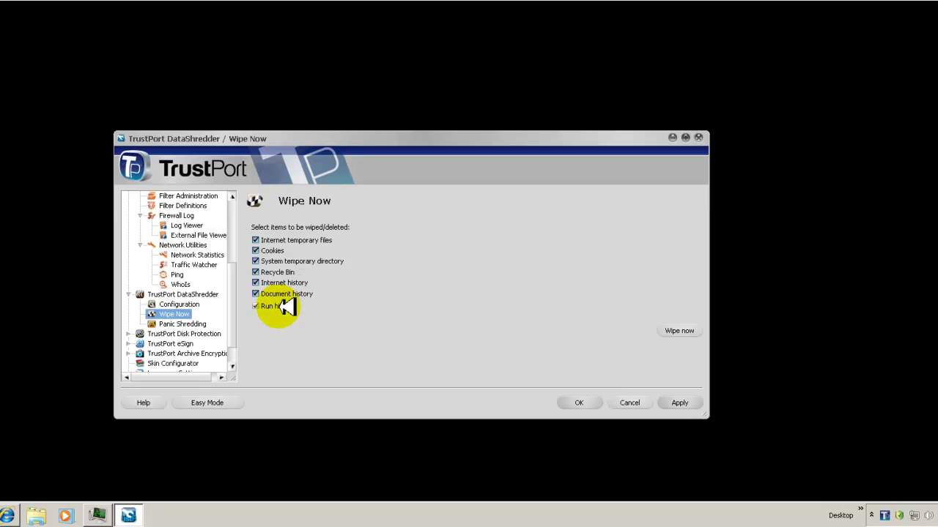
Examine the DataShredder's Panic Shredding options by enabling panic shredding and disabling it again
{"action": "left_click", "coordinate": [180, 324]}
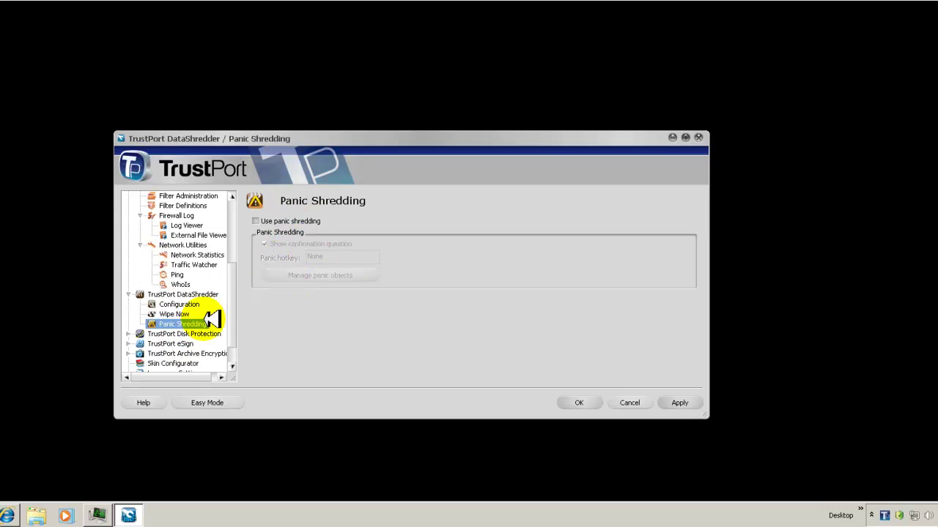
{"action": "left_click", "coordinate": [256, 221]}
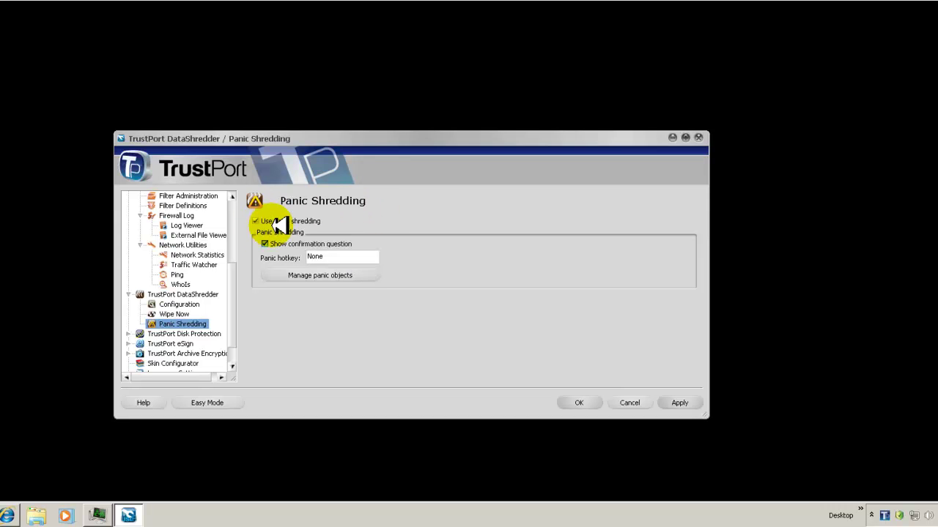
{"action": "left_click", "coordinate": [279, 222]}
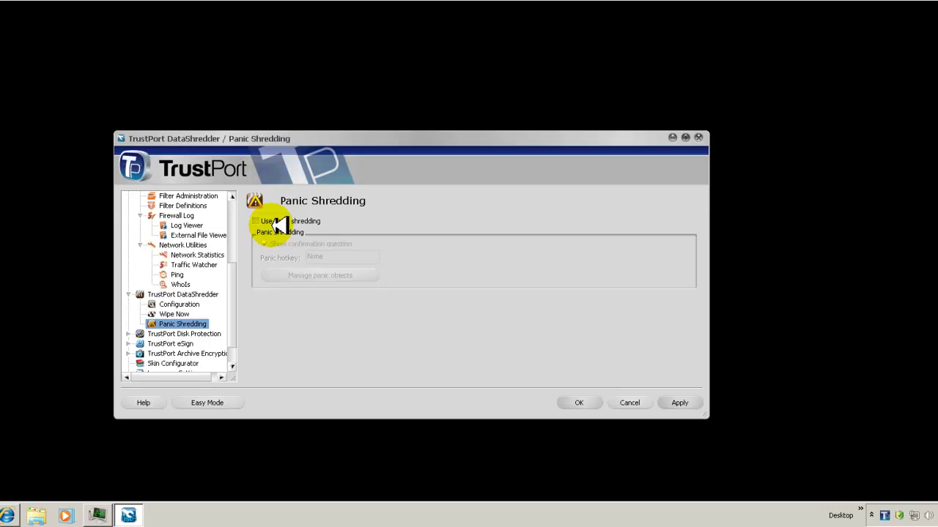
Expand TrustPort Disk Protection and view its overview of configuration, mounts management and image editing
{"action": "left_click", "coordinate": [129, 334]}
{"action": "scroll", "coordinate": [209, 269], "scroll_direction": "down", "scroll_amount": 2}
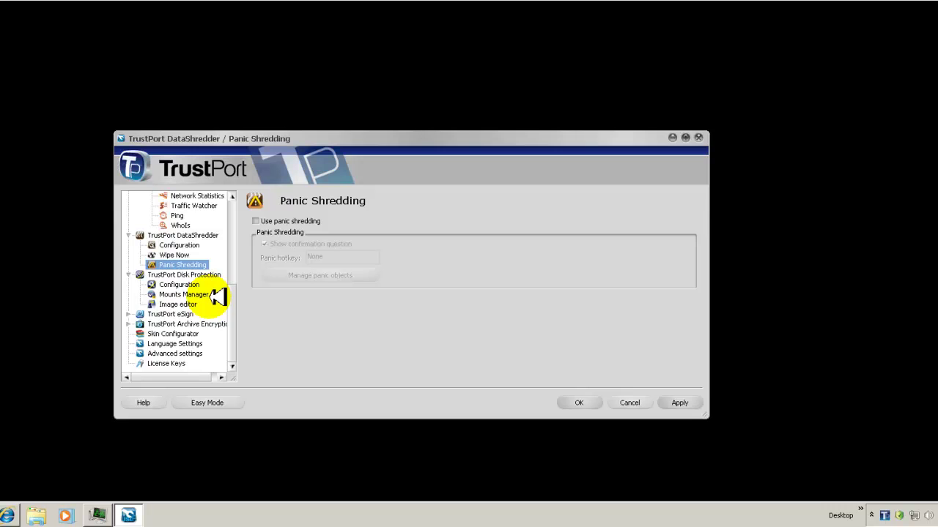
{"action": "left_click", "coordinate": [207, 274]}
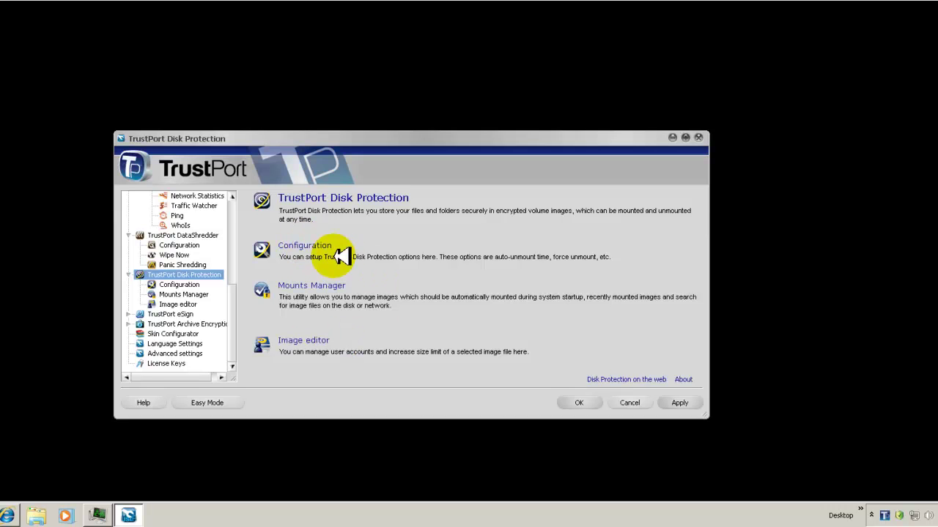
View the TrustPort eSign overview, its Recipient's Certificates and its Time Stamp authorities
{"action": "left_click", "coordinate": [176, 315]}
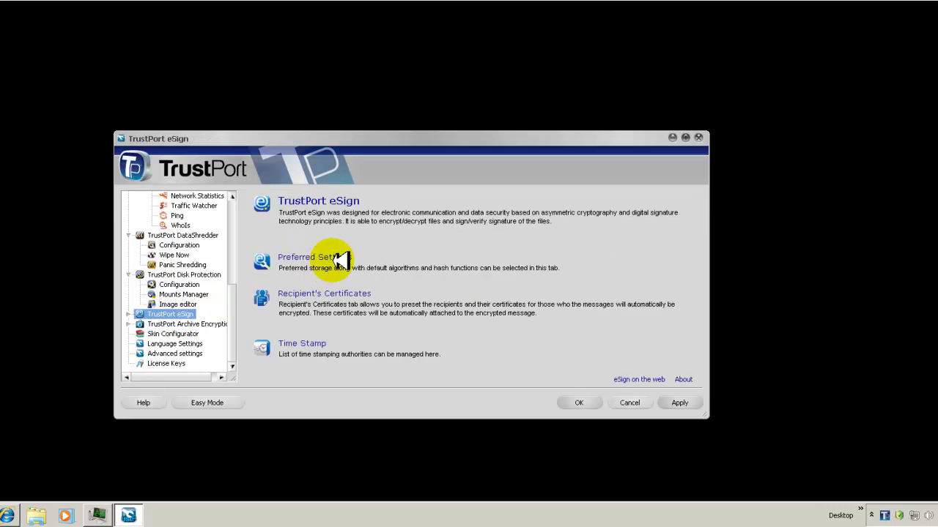
{"action": "left_click", "coordinate": [351, 294]}
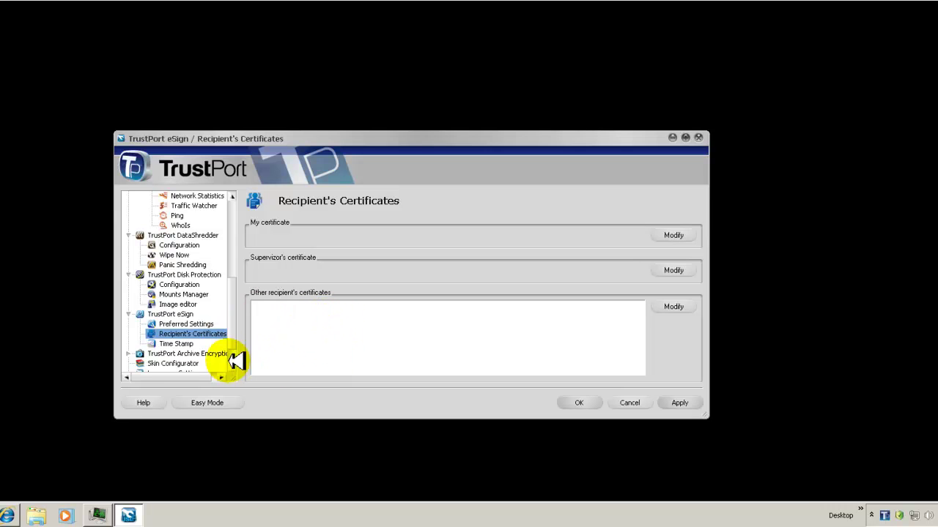
{"action": "left_click", "coordinate": [177, 342]}
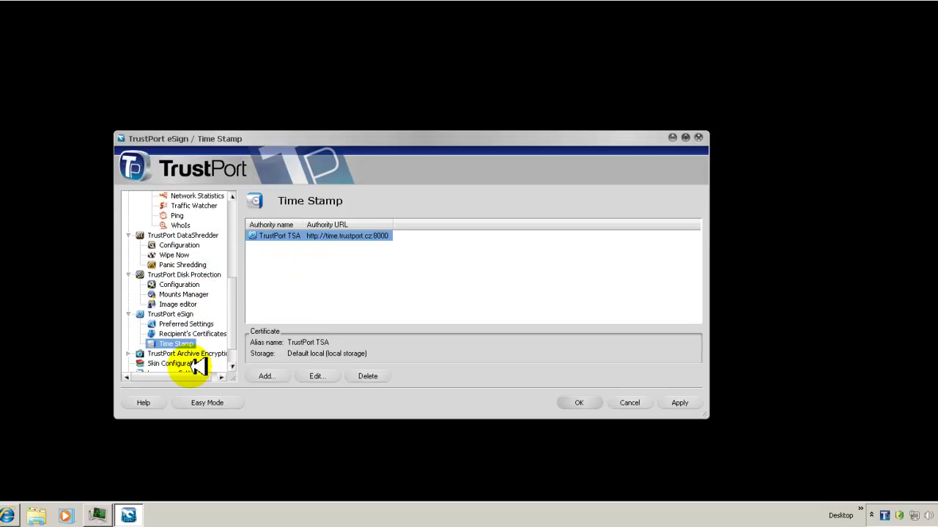
Expand TrustPort Archive Encryption and view its Configuration with the drag-and-drop, compression and file viewer options
{"action": "left_click", "coordinate": [160, 354]}
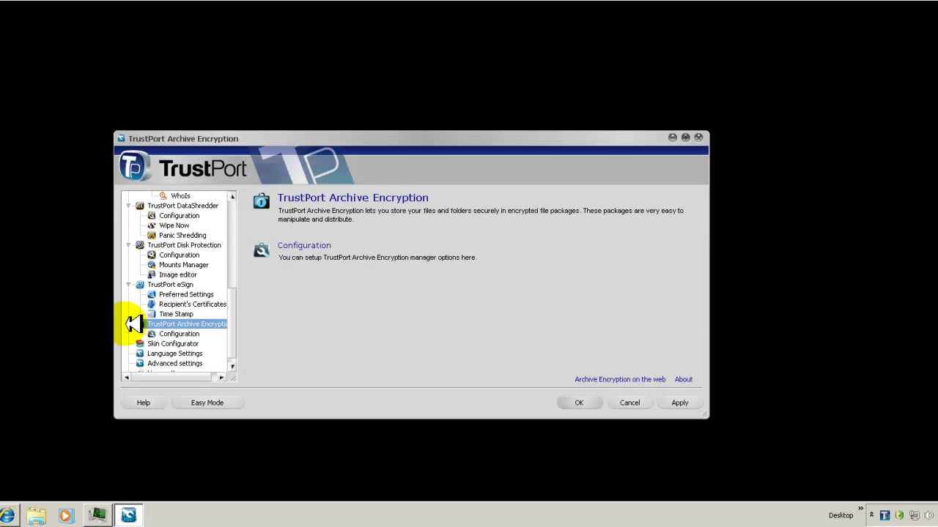
{"action": "left_click", "coordinate": [192, 333]}
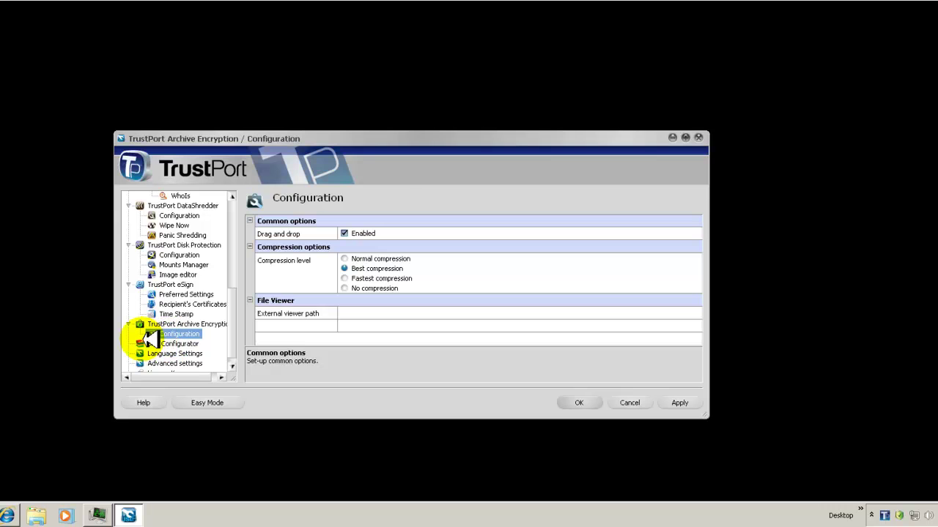
View the Skin Configurator, followed by the language and Advanced settings pages of the suite
{"action": "left_click", "coordinate": [179, 344]}
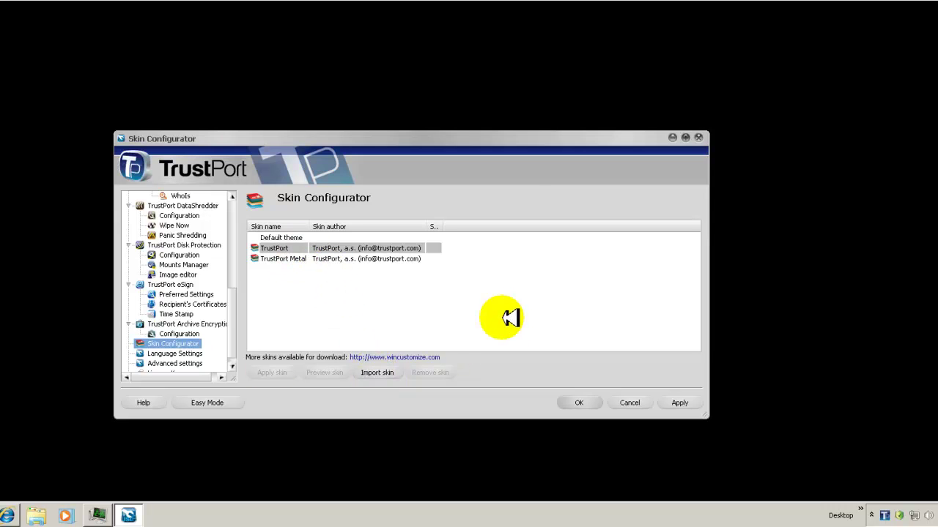
{"action": "left_click", "coordinate": [187, 353]}
{"action": "scroll", "coordinate": [185, 301], "scroll_direction": "down", "scroll_amount": 1}
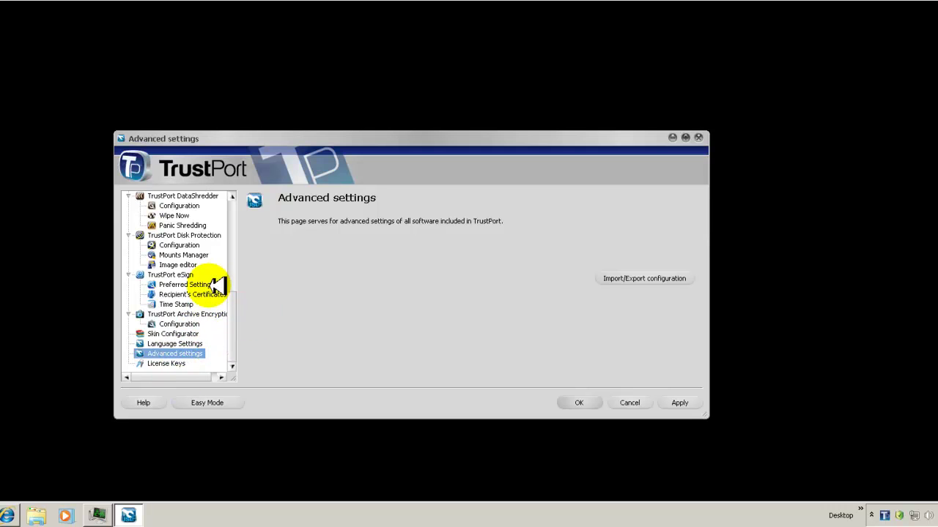
View the License Keys summary for all installed TrustPort products
{"action": "scroll", "coordinate": [218, 235], "scroll_direction": "up", "scroll_amount": 2}
{"action": "scroll", "coordinate": [217, 235], "scroll_direction": "up", "scroll_amount": 6}
{"action": "scroll", "coordinate": [217, 235], "scroll_direction": "down", "scroll_amount": 8}
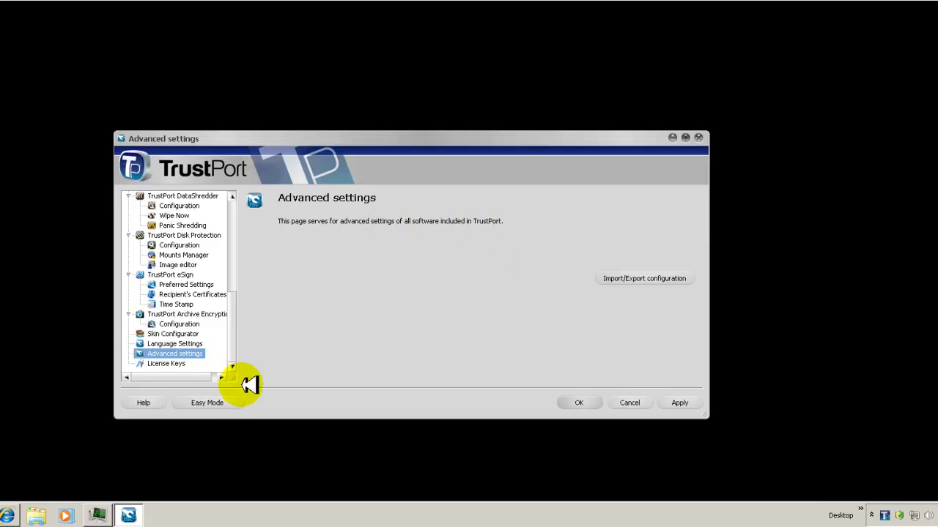
{"action": "left_click", "coordinate": [178, 363]}
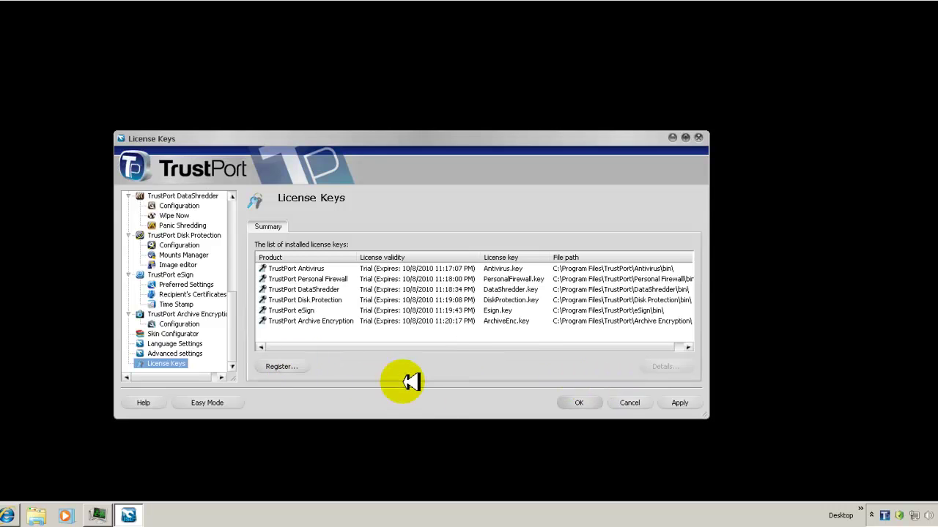
{"action": "mouse_move", "coordinate": [414, 142]}
{"action": "left_mouse_down"}
{"action": "mouse_move", "coordinate": [465, 137]}
{"action": "mouse_move", "coordinate": [419, 157]}
{"action": "left_mouse_up"}
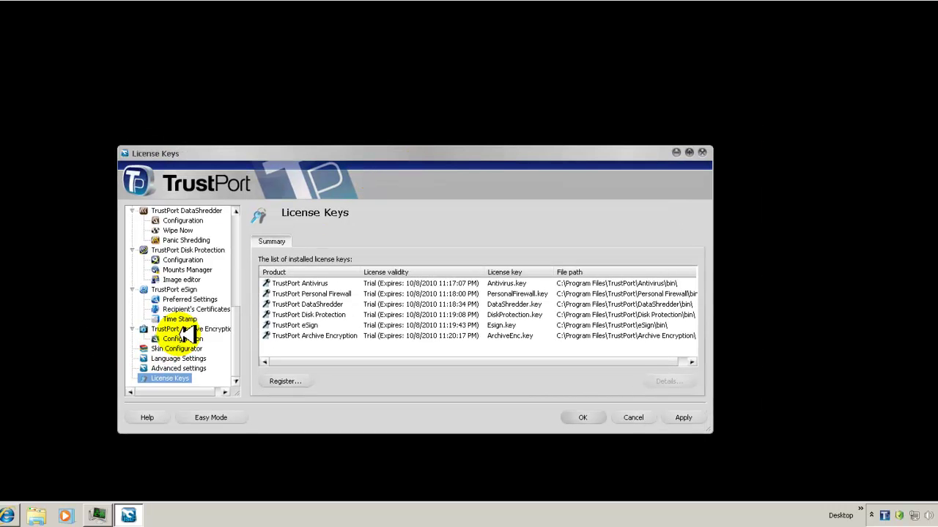
Open the antivirus Engines settings and apply the current configuration
{"action": "scroll", "coordinate": [170, 341], "scroll_direction": "up", "scroll_amount": 5}
{"action": "scroll", "coordinate": [201, 331], "scroll_direction": "up", "scroll_amount": 1}
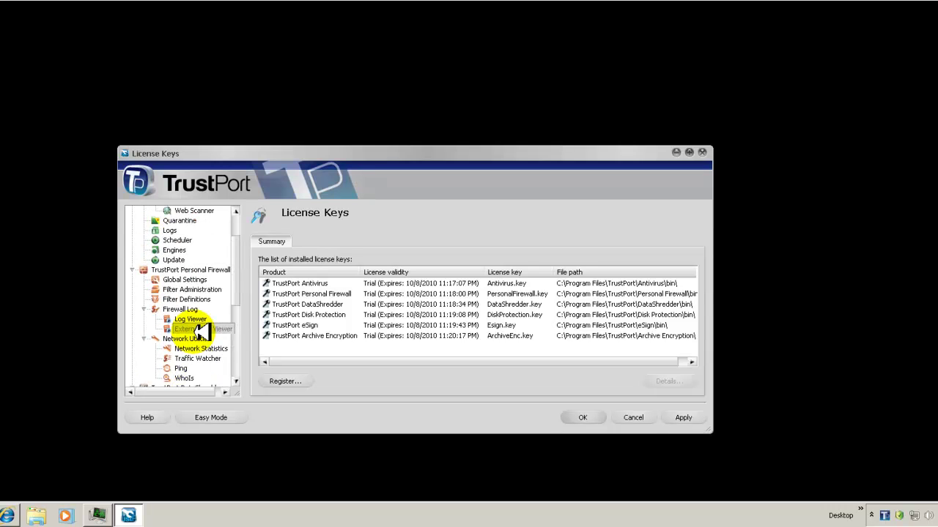
{"action": "scroll", "coordinate": [205, 296], "scroll_direction": "up", "scroll_amount": 1}
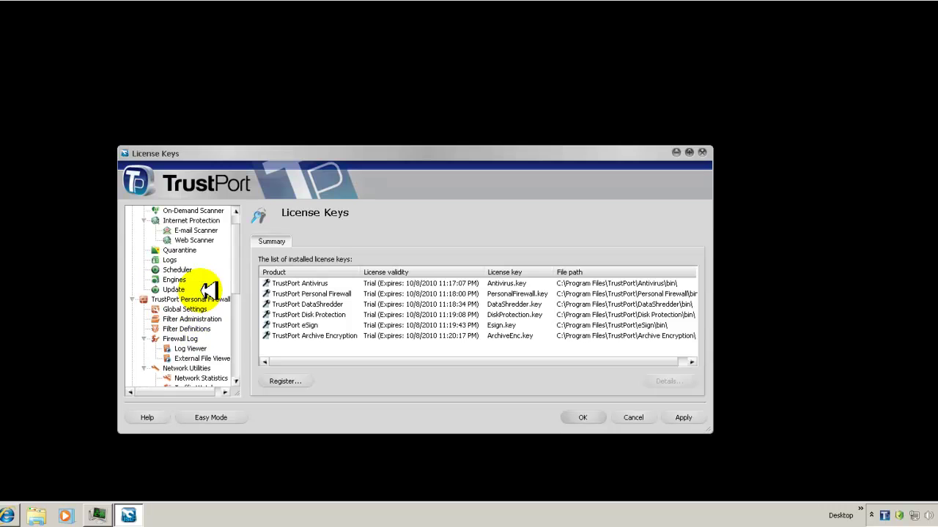
{"action": "left_click", "coordinate": [176, 280]}
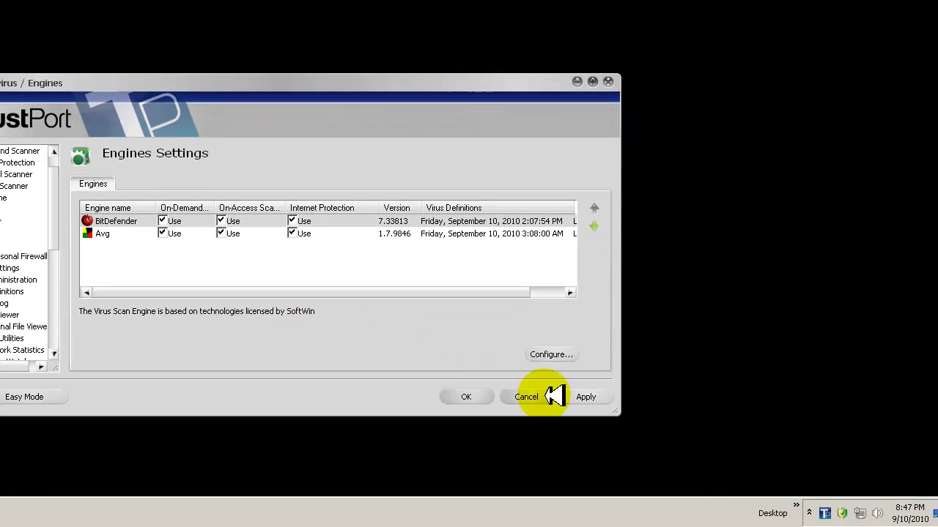
{"action": "left_click", "coordinate": [682, 418]}
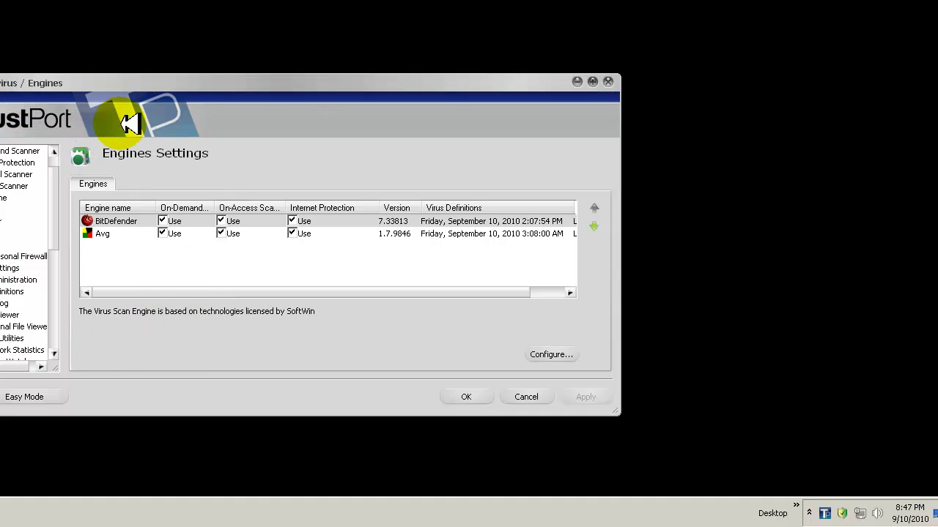
{"action": "left_click_drag", "start_coordinate": [268, 81], "coordinate": [311, 75]}
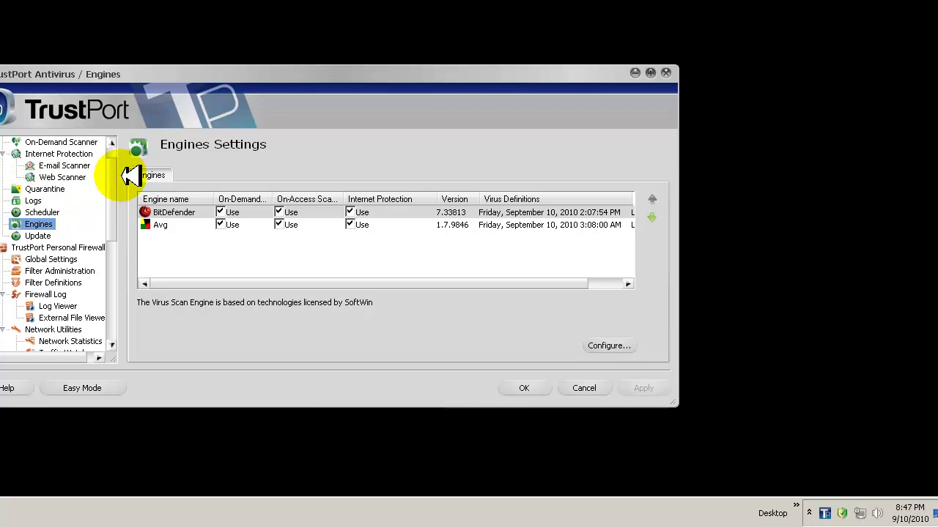
Look through the settings tree and view the firewall's WhoIs and Ping network utilities
{"action": "left_click_drag", "start_coordinate": [117, 188], "coordinate": [125, 230]}
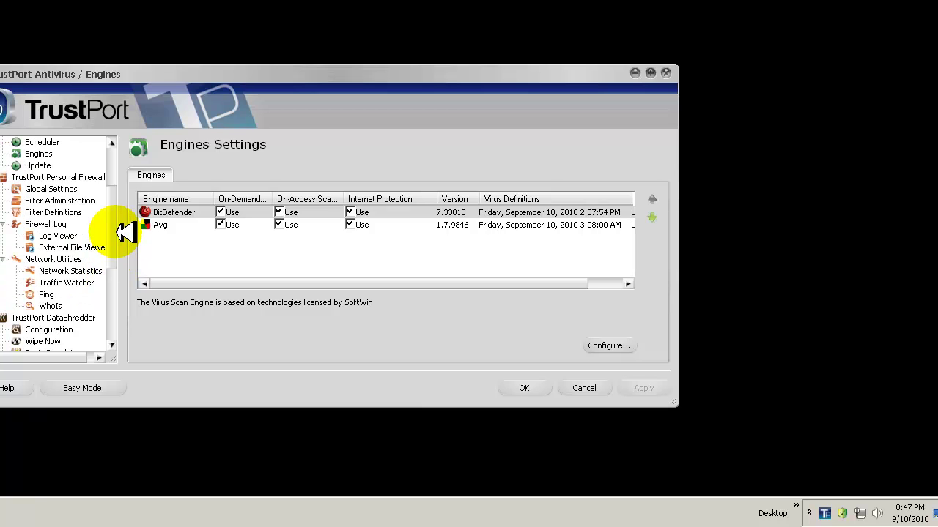
{"action": "left_click_drag", "start_coordinate": [124, 230], "coordinate": [116, 146]}
{"action": "left_click", "coordinate": [109, 143]}
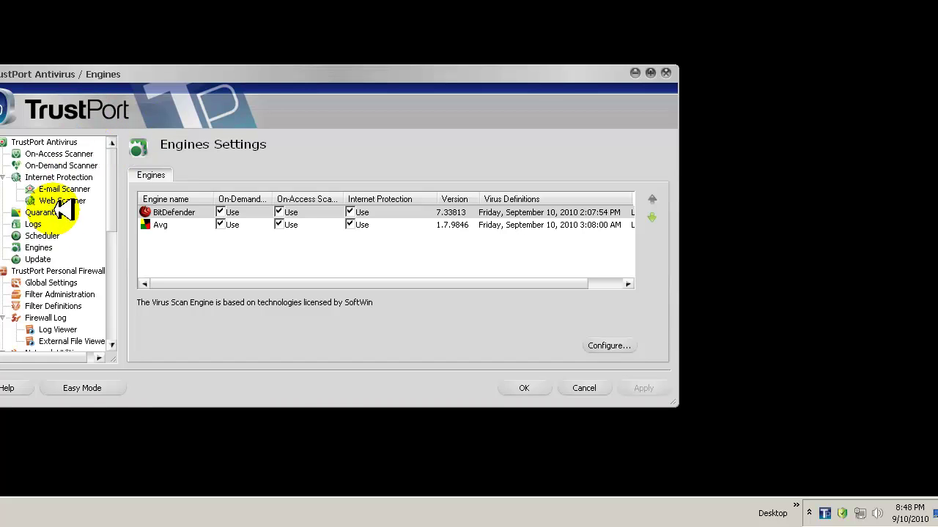
{"action": "left_click_drag", "start_coordinate": [115, 220], "coordinate": [124, 273]}
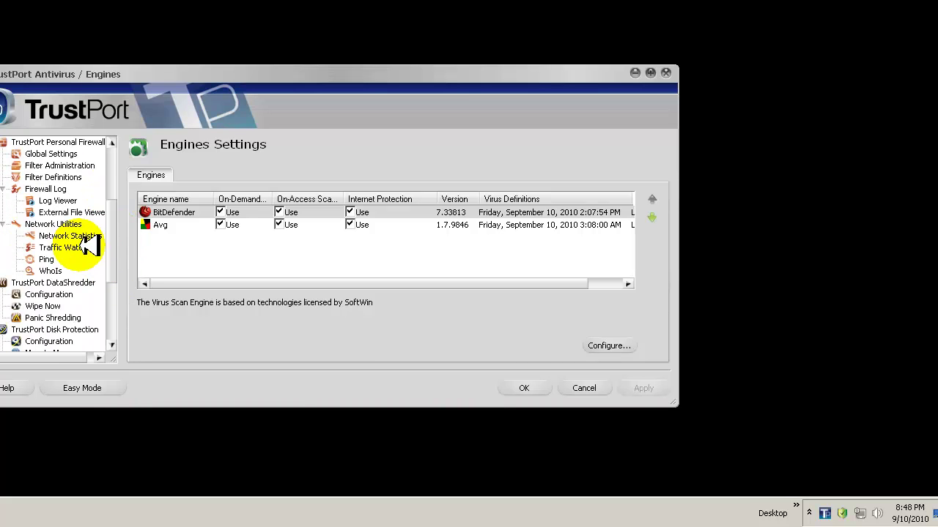
{"action": "left_click", "coordinate": [52, 270]}
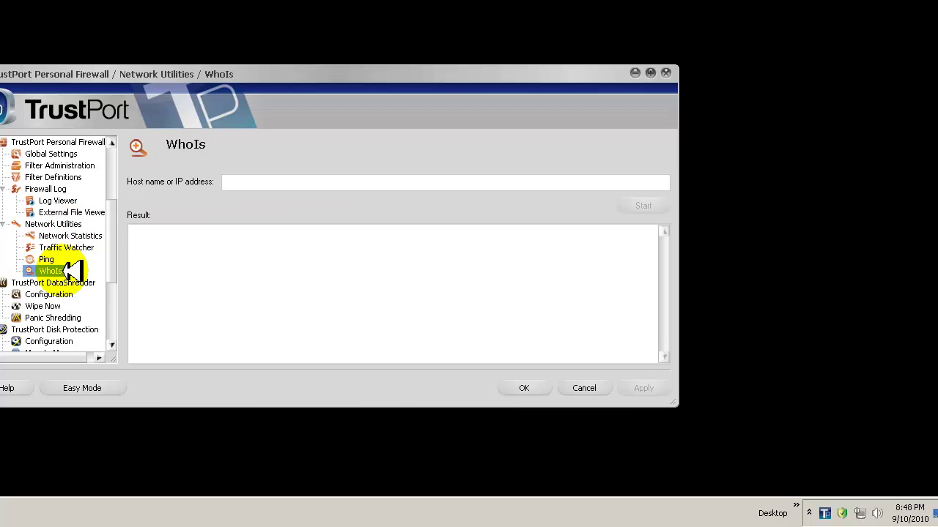
{"action": "left_click", "coordinate": [48, 260]}
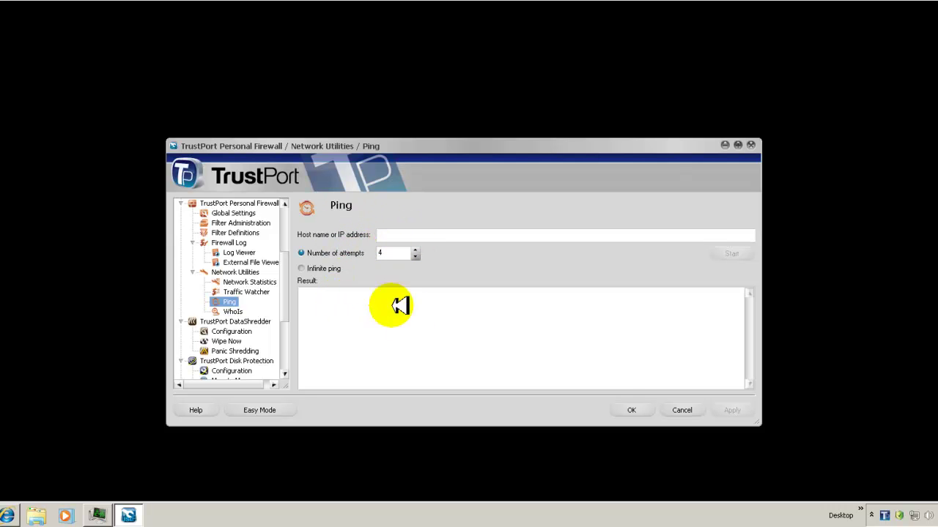
{"action": "left_click", "coordinate": [233, 311]}
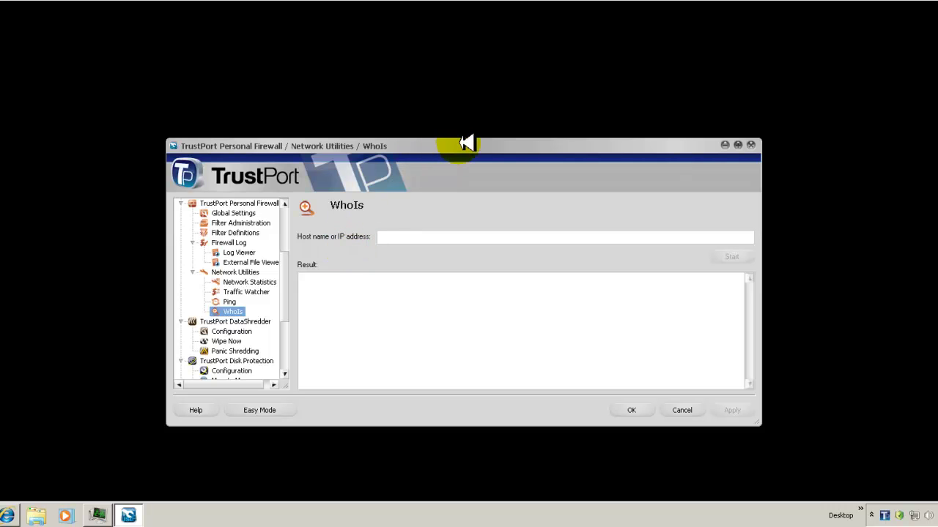
Collapse the Internet Protection, Personal Firewall, DataShredder, Disk Protection, eSign and Archive Encryption branches of the settings tree
{"action": "left_click_drag", "start_coordinate": [432, 147], "coordinate": [460, 154]}
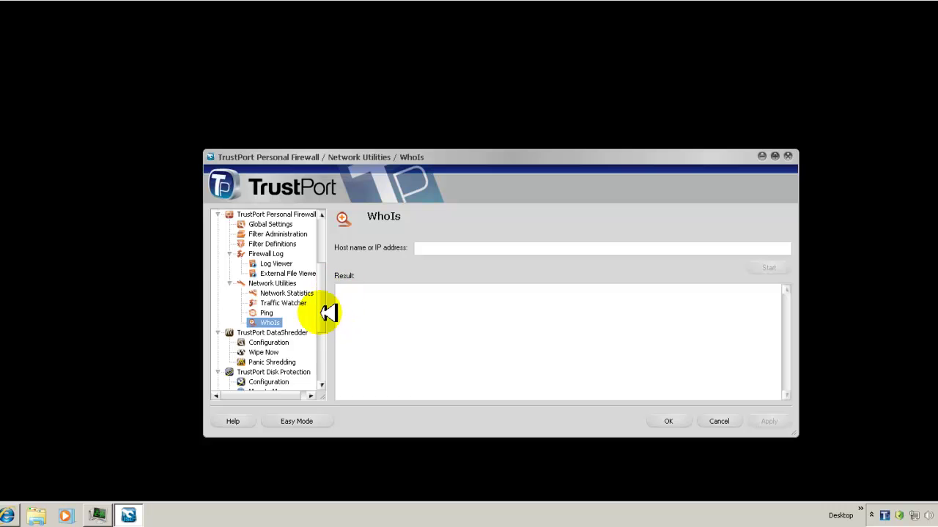
{"action": "left_click_drag", "start_coordinate": [329, 289], "coordinate": [342, 241]}
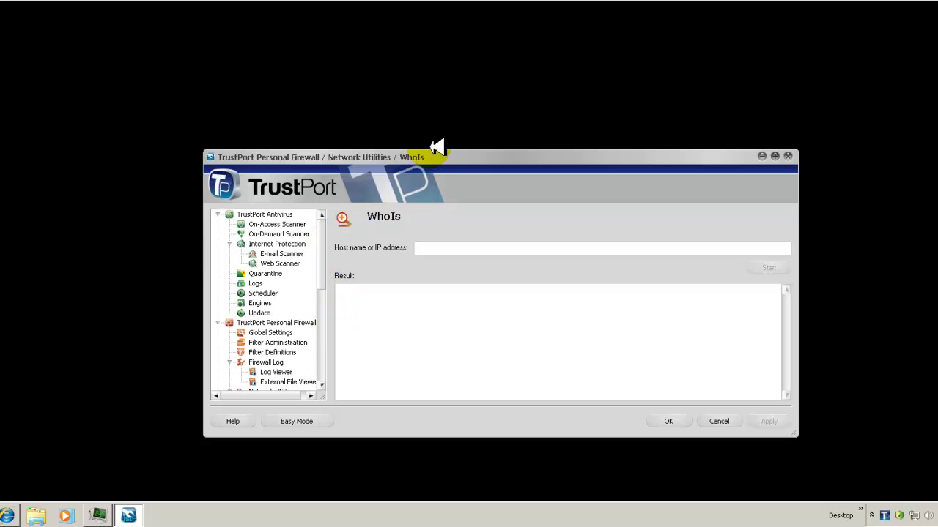
{"action": "left_click_drag", "start_coordinate": [465, 161], "coordinate": [428, 170]}
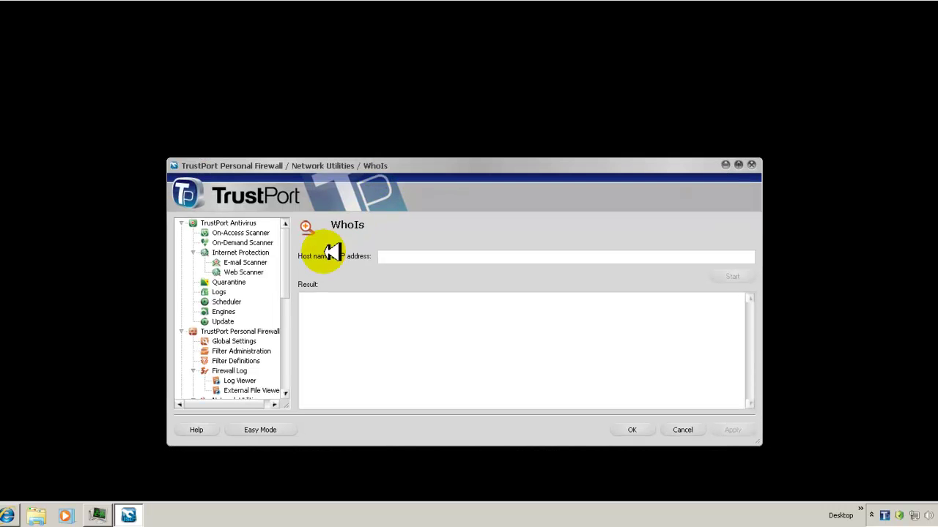
{"action": "left_click", "coordinate": [193, 252]}
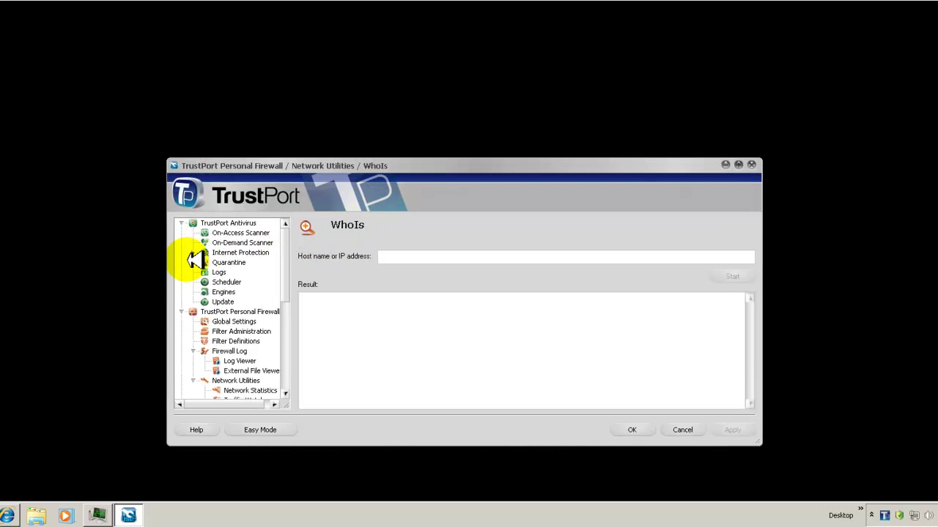
{"action": "left_click", "coordinate": [188, 312]}
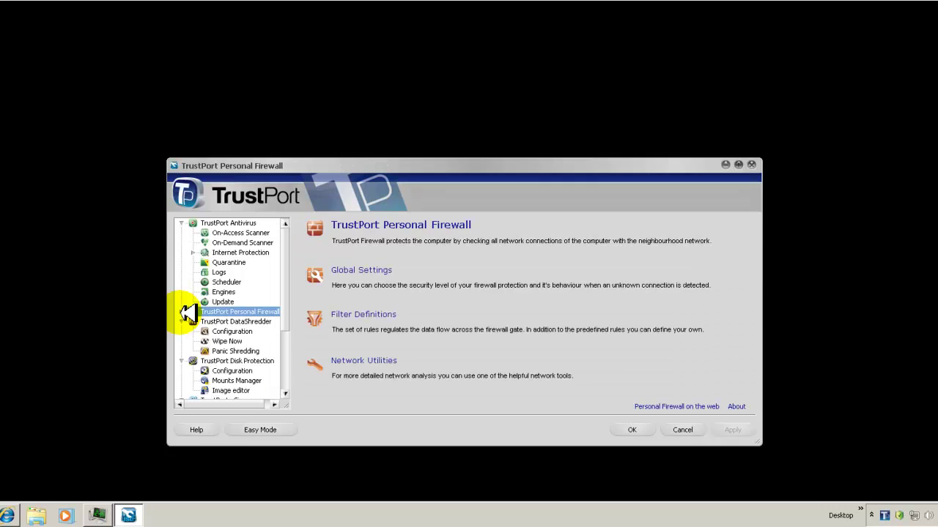
{"action": "left_click", "coordinate": [183, 322]}
{"action": "scroll", "coordinate": [188, 304], "scroll_direction": "down", "scroll_amount": 1}
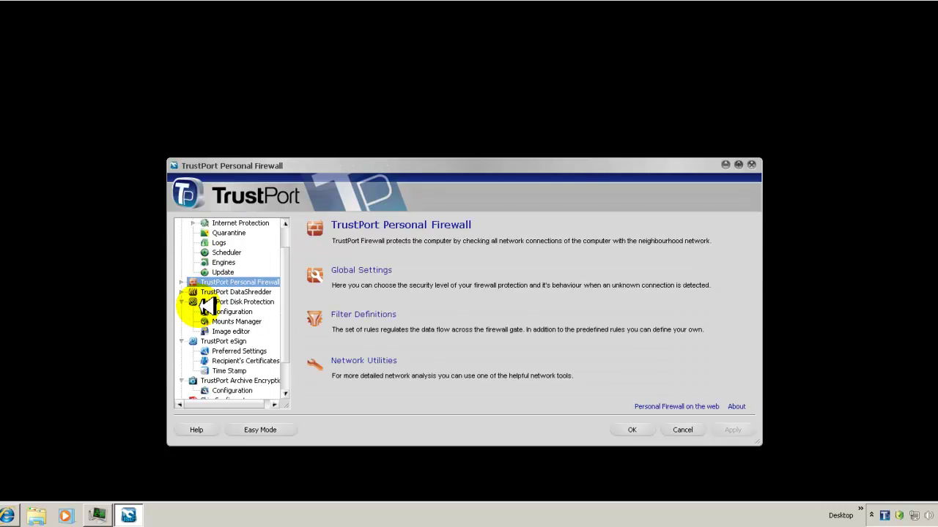
{"action": "left_click", "coordinate": [185, 302]}
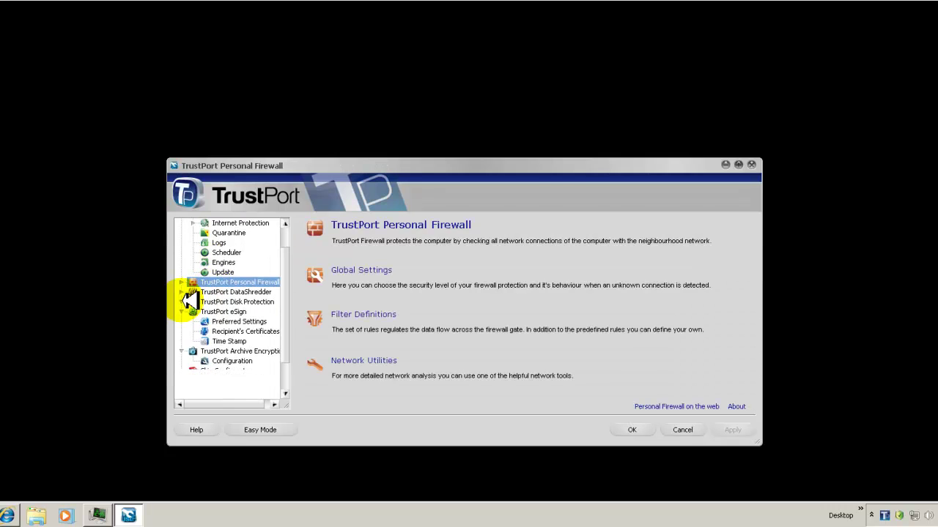
{"action": "left_click", "coordinate": [188, 312]}
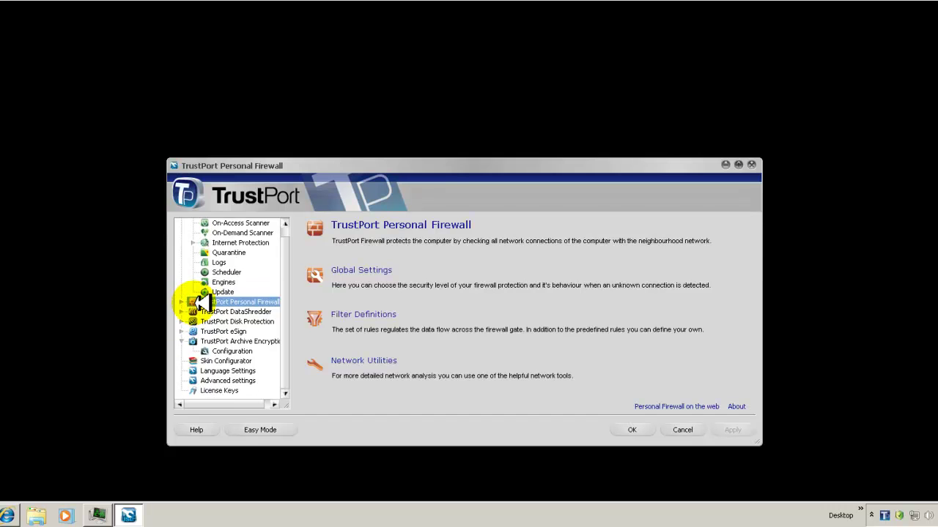
{"action": "left_click", "coordinate": [188, 340]}
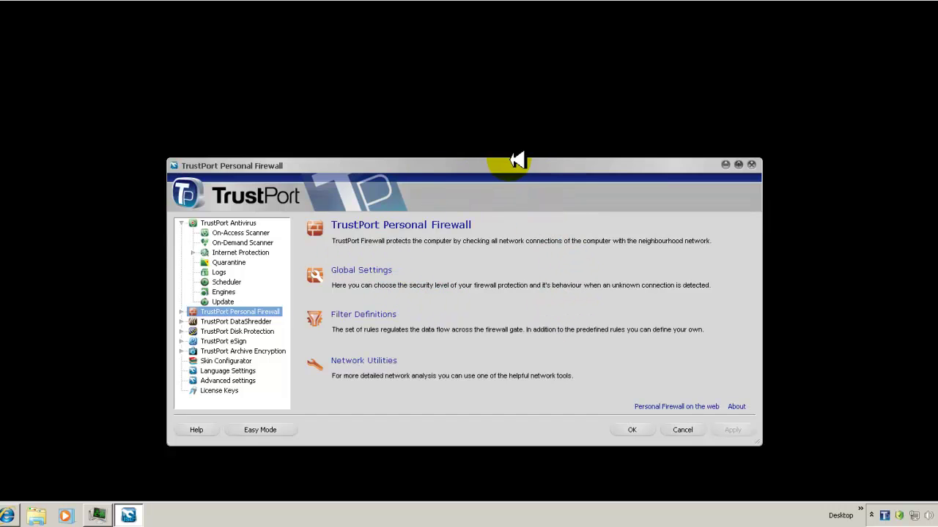
{"action": "left_click_drag", "start_coordinate": [508, 166], "coordinate": [493, 159]}
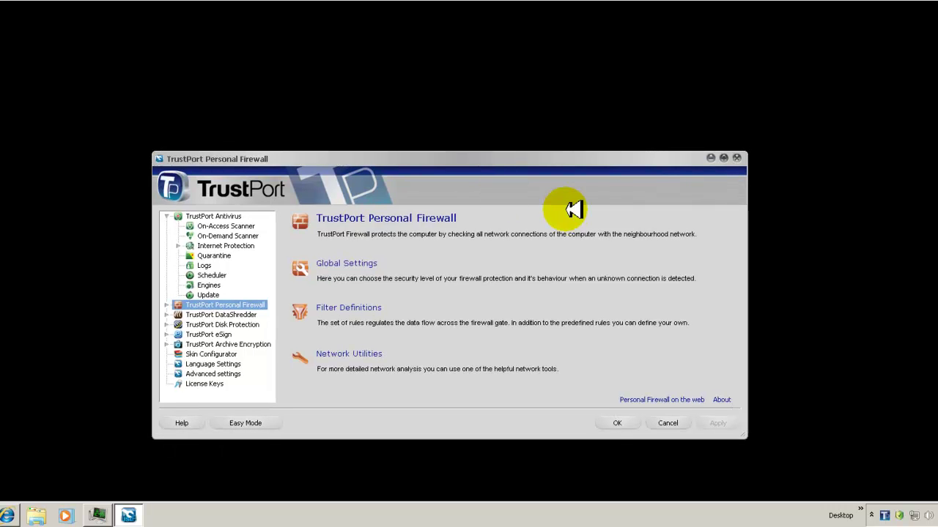